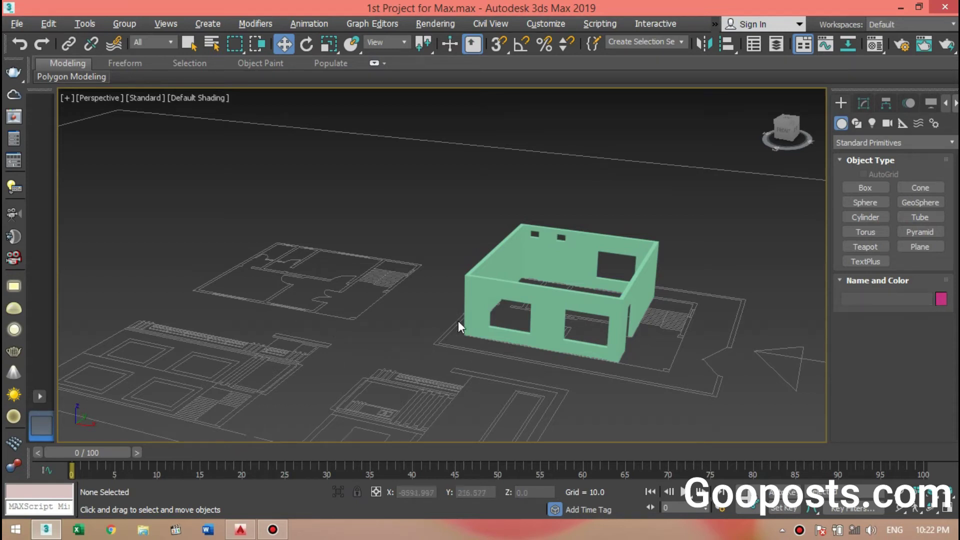
Examine the existing green wall model and the neighbouring floor plan that has no walls
{"action": "left_click", "coordinate": [493, 300]}
{"action": "scroll", "coordinate": [302, 305], "scroll_direction": "up", "scroll_amount": 3}
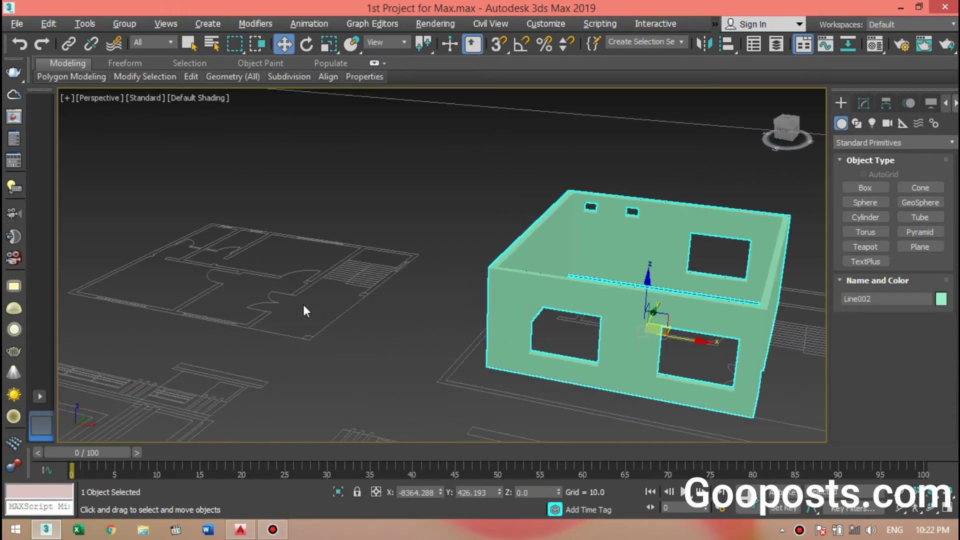
{"action": "scroll", "coordinate": [303, 305], "scroll_direction": "up", "scroll_amount": 2}
{"action": "scroll", "coordinate": [271, 286], "scroll_direction": "down", "scroll_amount": 2}
{"action": "middle_click_drag", "start_coordinate": [303, 282], "coordinate": [456, 364]}
{"action": "middle_click_drag", "start_coordinate": [390, 330], "coordinate": [385, 375]}
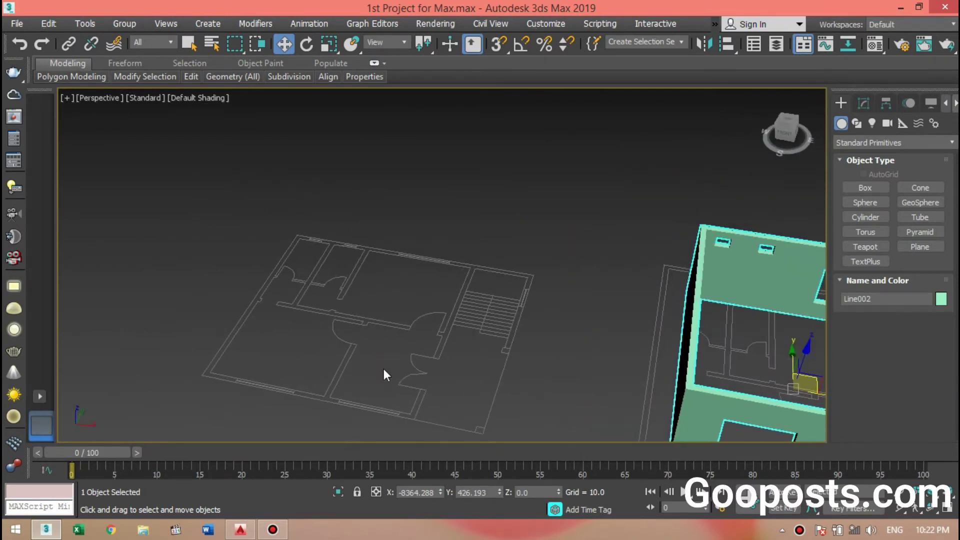
{"action": "left_click", "coordinate": [383, 373]}
Bring up the spline shape tools and switch to the maximized Top view, framed on the floor plan without walls
{"action": "left_click", "coordinate": [856, 123]}
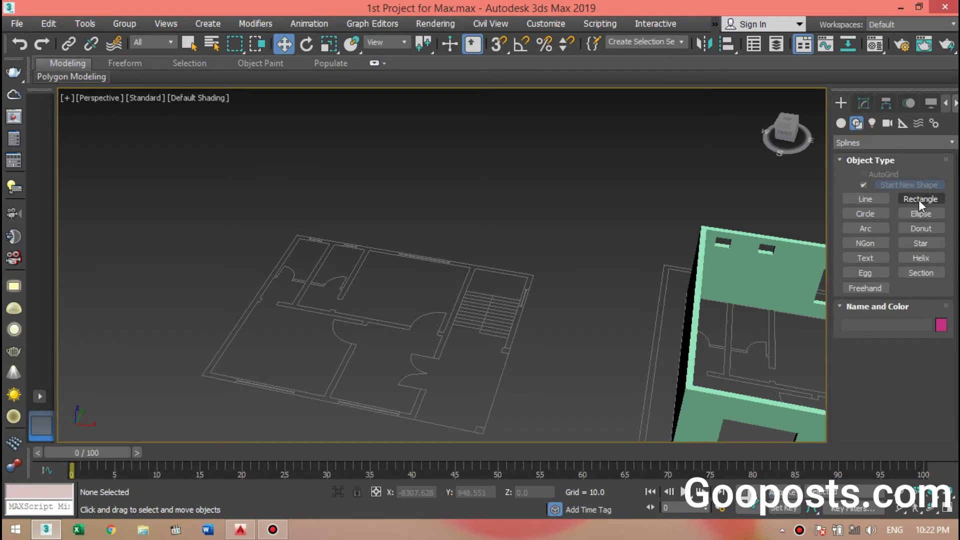
{"action": "middle_click_drag", "start_coordinate": [327, 314], "coordinate": [343, 288]}
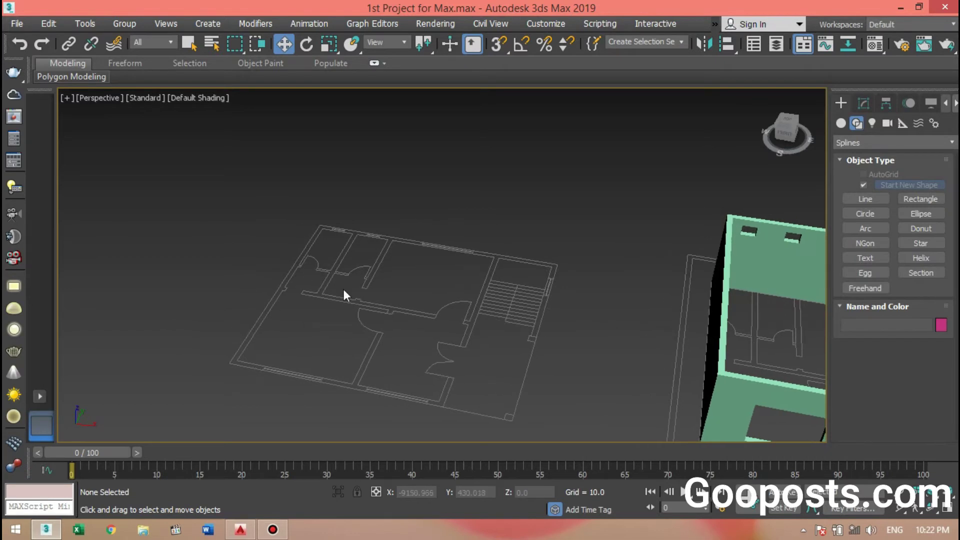
{"action": "scroll", "coordinate": [356, 289], "scroll_direction": "down", "scroll_amount": 6}
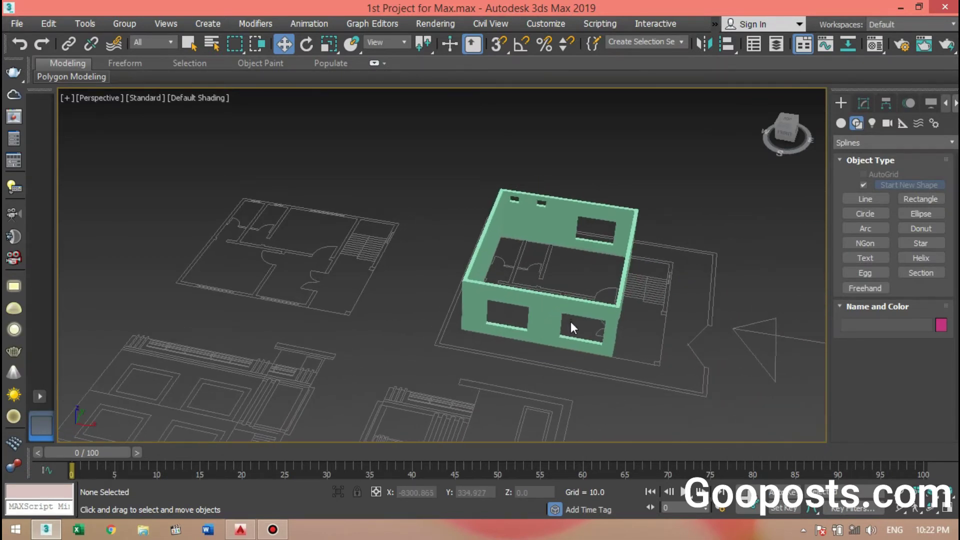
{"action": "middle_click_drag", "start_coordinate": [535, 294], "coordinate": [513, 280], "text": "alt"}
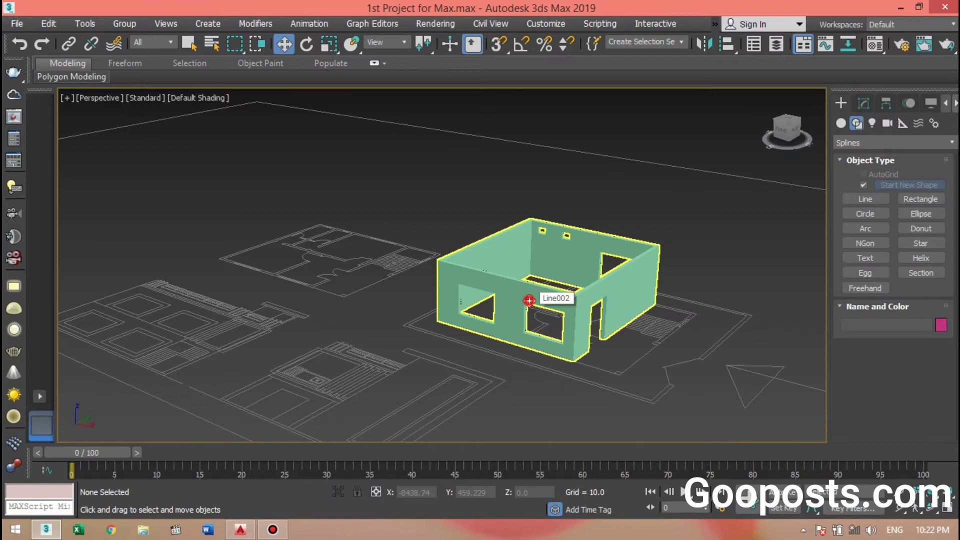
{"action": "left_click", "coordinate": [529, 300]}
{"action": "left_click", "coordinate": [410, 316]}
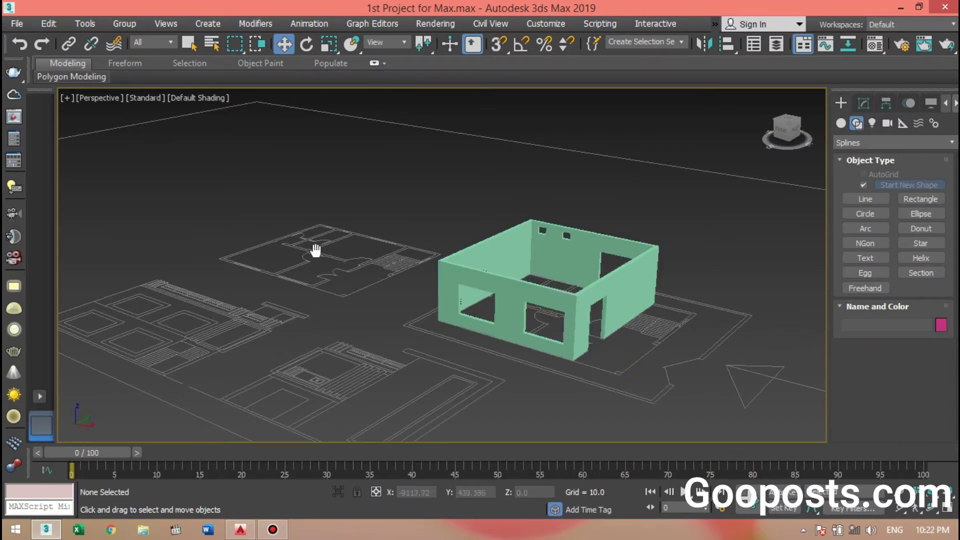
{"action": "scroll", "coordinate": [315, 254], "scroll_direction": "up", "scroll_amount": 5}
{"action": "middle_click_drag", "start_coordinate": [304, 272], "coordinate": [343, 295], "text": "alt"}
{"action": "scroll", "coordinate": [290, 275], "scroll_direction": "down", "scroll_amount": 2}
{"action": "key", "text": "alt+w"}
{"action": "left_click", "coordinate": [193, 180]}
{"action": "key", "text": "alt+w"}
{"action": "scroll", "coordinate": [349, 232], "scroll_direction": "down", "scroll_amount": 4}
{"action": "scroll", "coordinate": [364, 260], "scroll_direction": "down", "scroll_amount": 4}
{"action": "scroll", "coordinate": [403, 270], "scroll_direction": "up", "scroll_amount": 6}
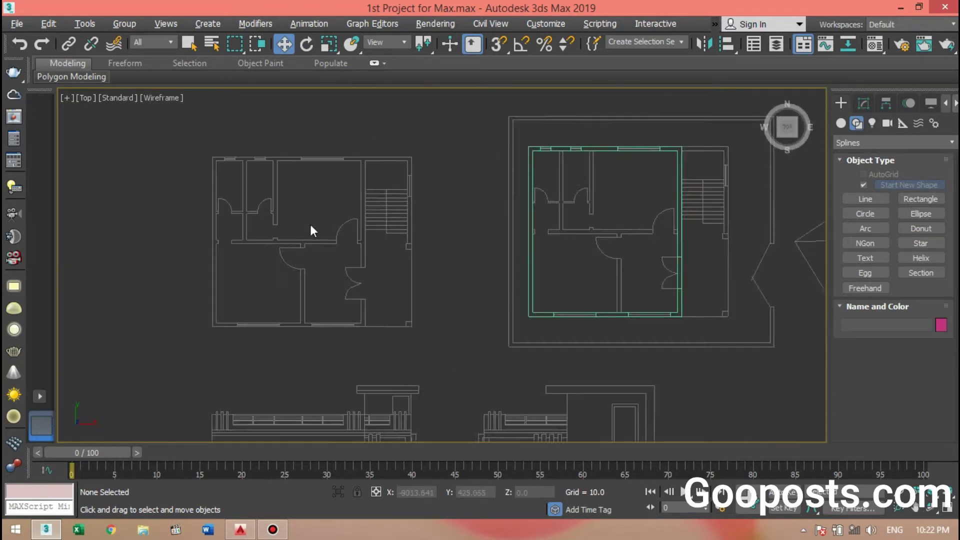
{"action": "scroll", "coordinate": [310, 226], "scroll_direction": "up", "scroll_amount": 2}
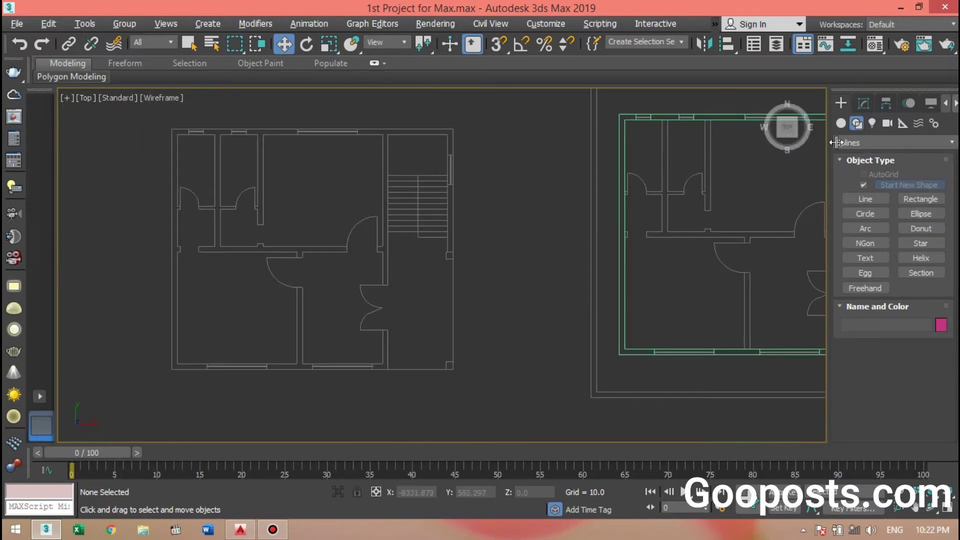
With 3D vertex snapping on, draw a rectangle about 387 long and 348 wide over the plan's outer walls, excluding the staircase area
{"action": "left_click", "coordinate": [923, 198]}
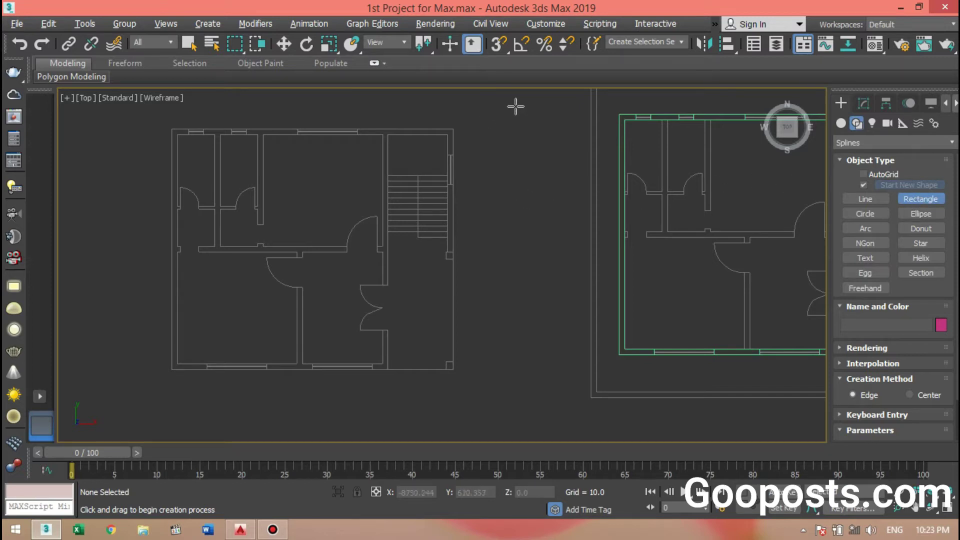
{"action": "left_click", "coordinate": [498, 44]}
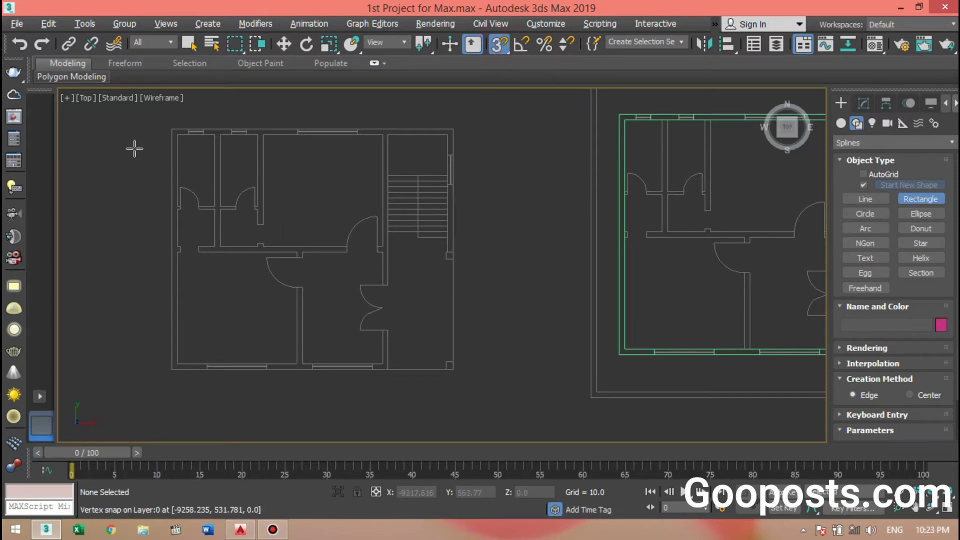
{"action": "middle_click_drag", "start_coordinate": [133, 148], "coordinate": [115, 151]}
{"action": "middle_click_drag", "start_coordinate": [160, 216], "coordinate": [180, 214]}
{"action": "mouse_move", "coordinate": [162, 124]}
{"action": "left_mouse_down"}
{"action": "mouse_move", "coordinate": [326, 369]}
{"action": "mouse_move", "coordinate": [374, 388]}
{"action": "mouse_move", "coordinate": [401, 386]}
{"action": "mouse_move", "coordinate": [391, 376]}
{"action": "left_mouse_up"}
{"action": "scroll", "coordinate": [386, 378], "scroll_direction": "up", "scroll_amount": 5}
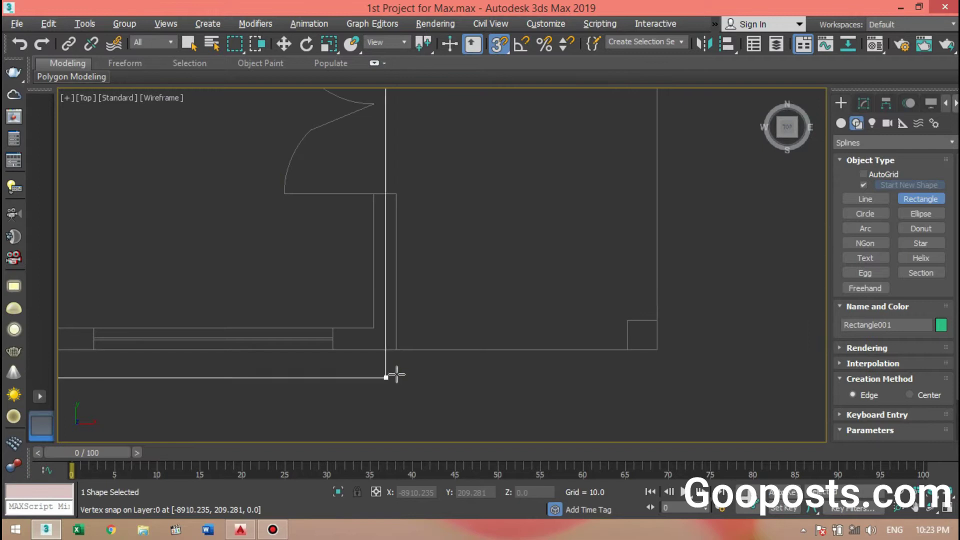
{"action": "scroll", "coordinate": [278, 293], "scroll_direction": "down", "scroll_amount": 6}
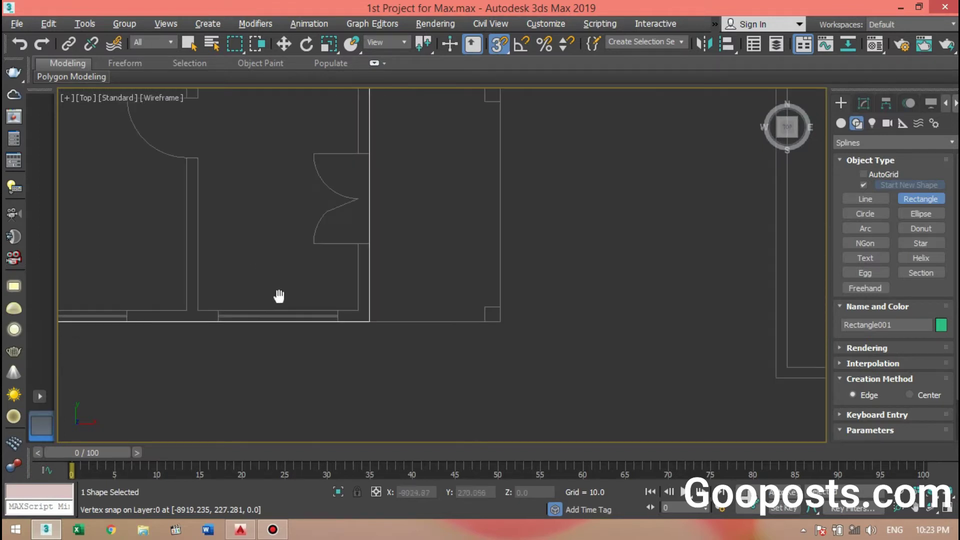
{"action": "middle_click_drag", "start_coordinate": [404, 332], "coordinate": [358, 330]}
{"action": "middle_click_drag", "start_coordinate": [397, 282], "coordinate": [250, 285]}
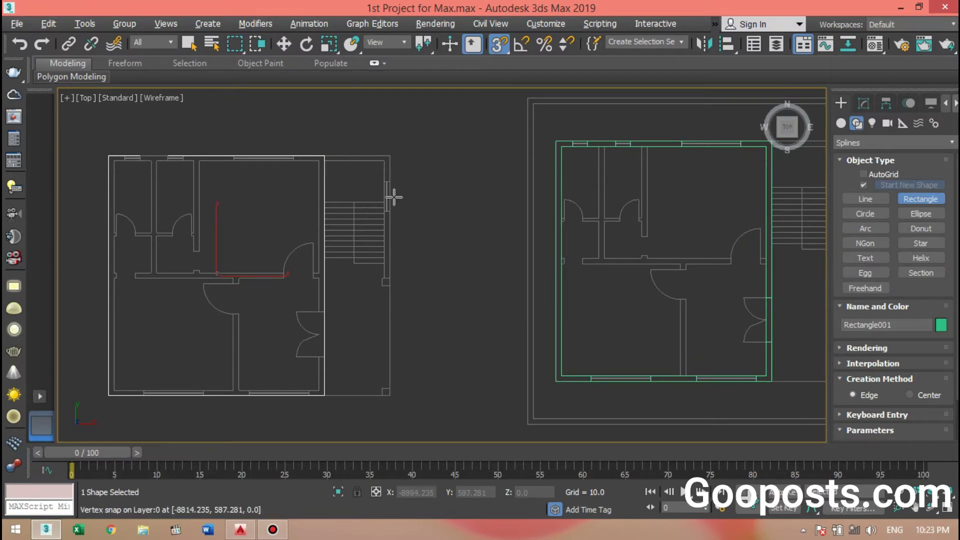
Leave rectangle creation for the Move tool, turn off 3D snapping and show the rectangle's modifier settings
{"action": "scroll", "coordinate": [396, 253], "scroll_direction": "down", "scroll_amount": 5}
{"action": "scroll", "coordinate": [476, 377], "scroll_direction": "up", "scroll_amount": 4}
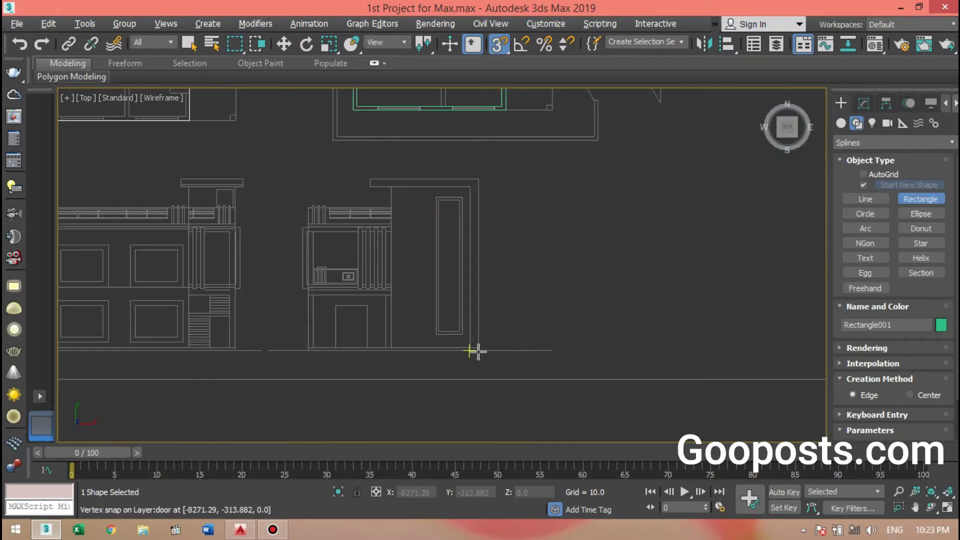
{"action": "middle_click_drag", "start_coordinate": [400, 312], "coordinate": [577, 537]}
{"action": "scroll", "coordinate": [261, 240], "scroll_direction": "up", "scroll_amount": 2}
{"action": "middle_click_drag", "start_coordinate": [236, 228], "coordinate": [203, 199]}
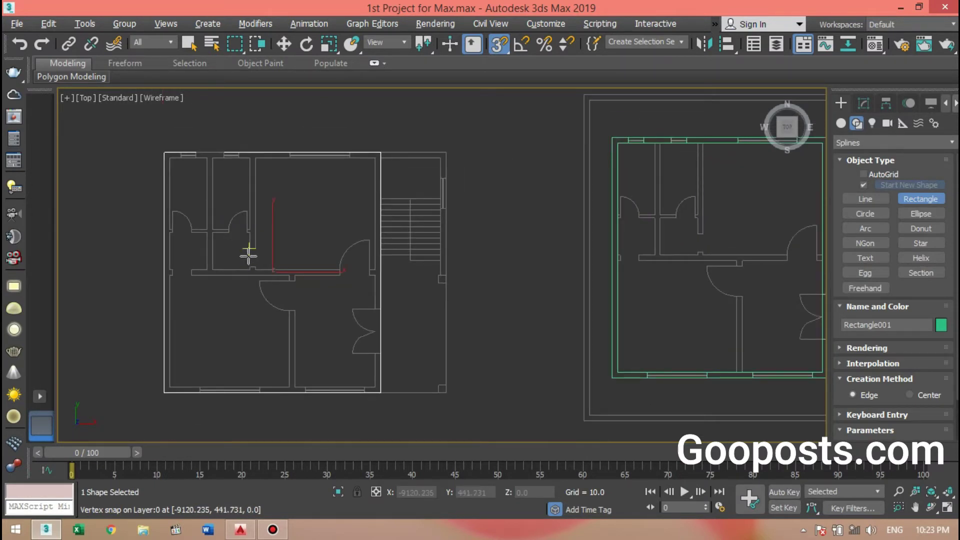
{"action": "key", "text": "w"}
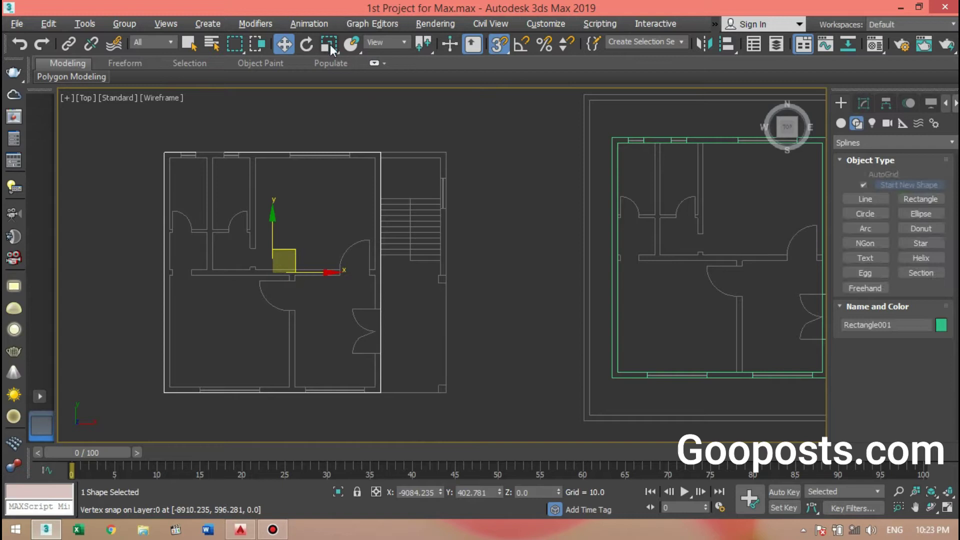
{"action": "left_click", "coordinate": [503, 46]}
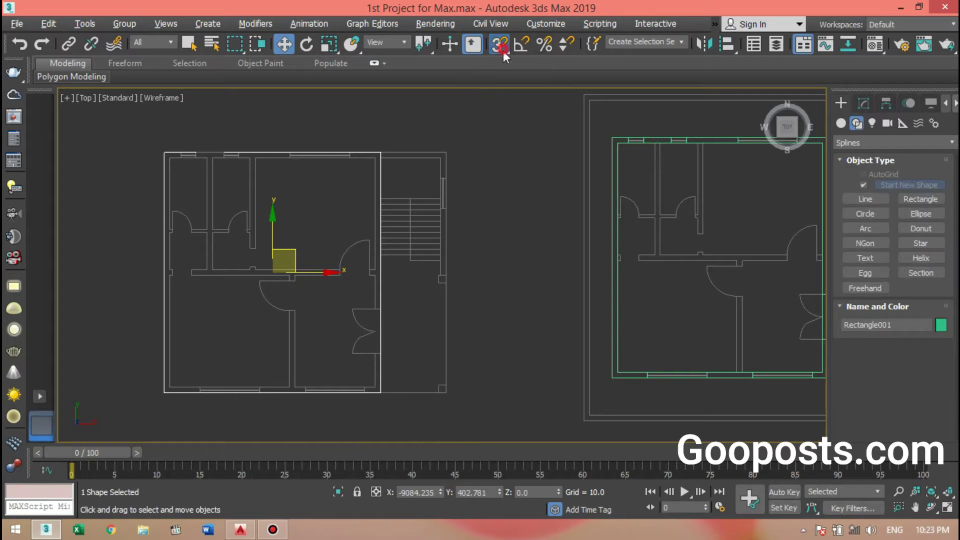
{"action": "left_click", "coordinate": [864, 103]}
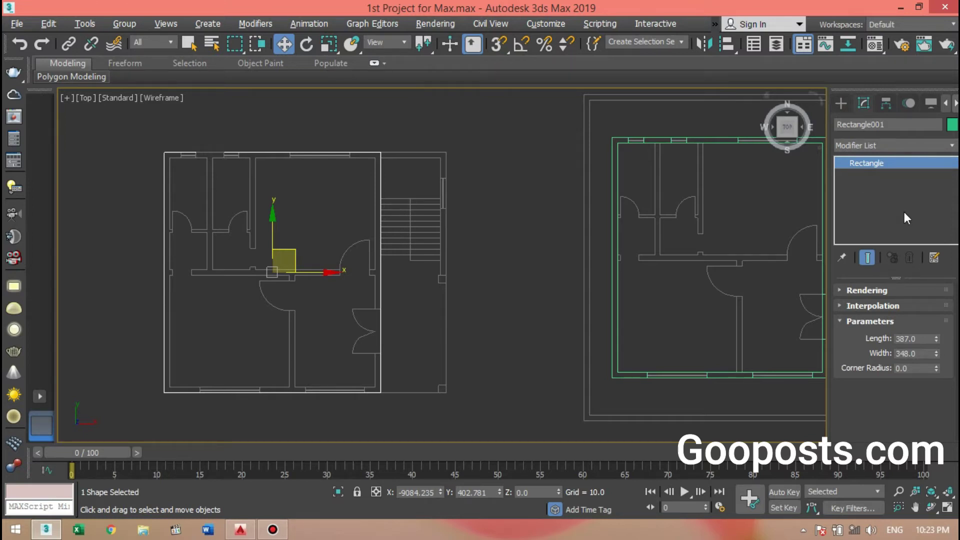
Try converting the rectangle to an Editable Spline, and undo the conversion
{"action": "right_click", "coordinate": [861, 192]}
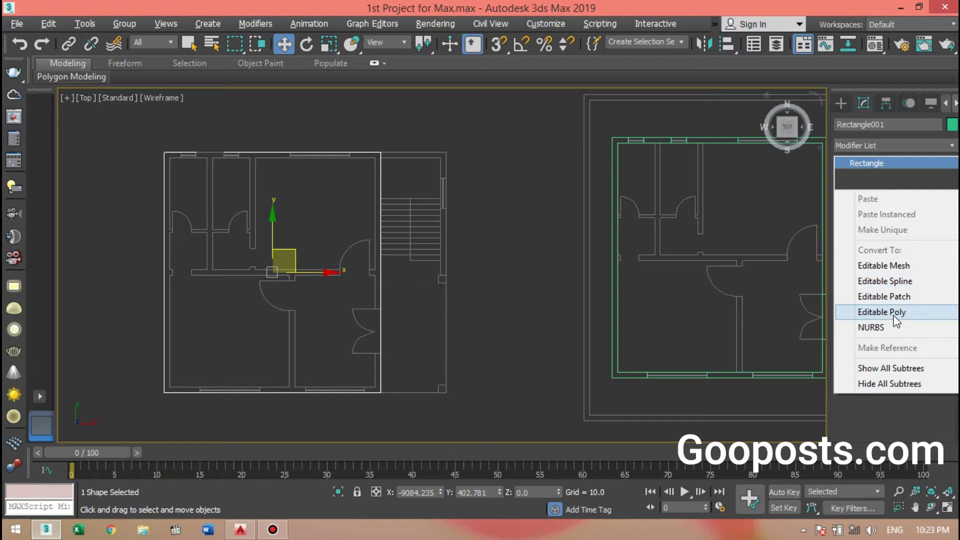
{"action": "left_click", "coordinate": [903, 282]}
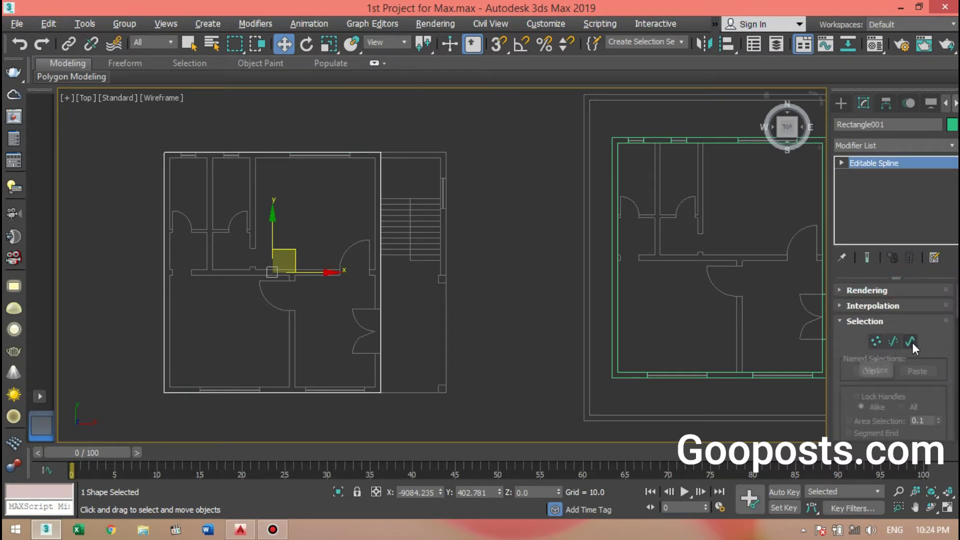
{"action": "middle_click_drag", "start_coordinate": [529, 260], "coordinate": [541, 260]}
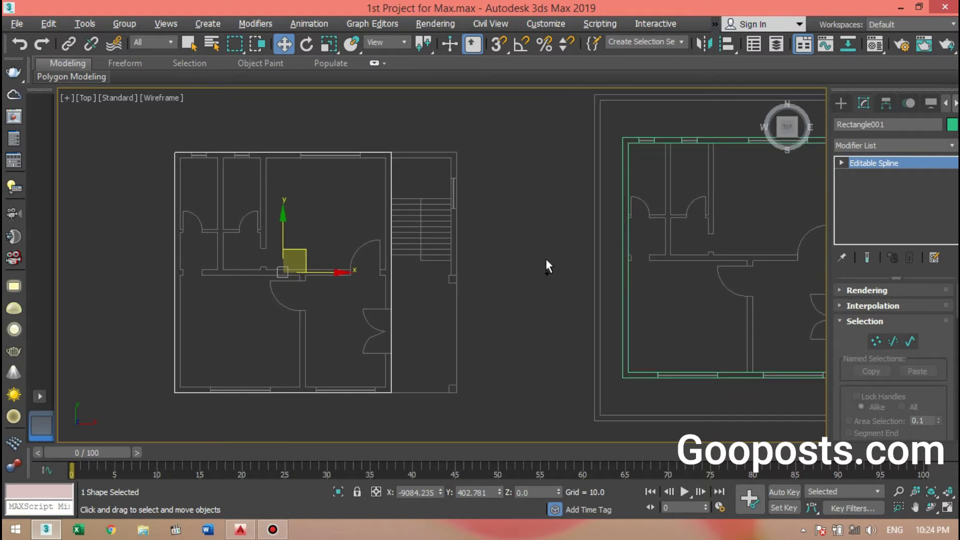
{"action": "key", "text": "ctrl+z"}
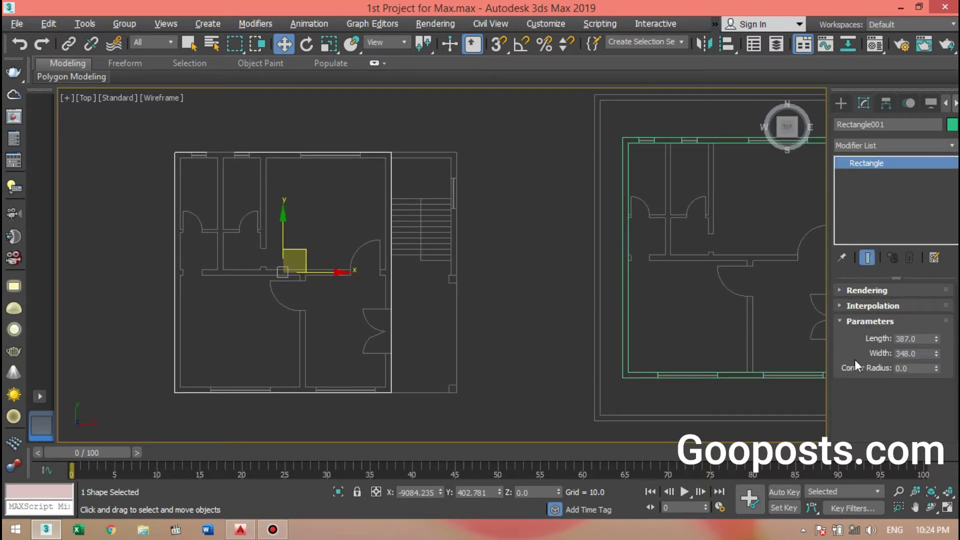
Add an Edit Spline modifier to the rectangle and check the base Rectangle's parameters beneath it
{"action": "left_click", "coordinate": [871, 145]}
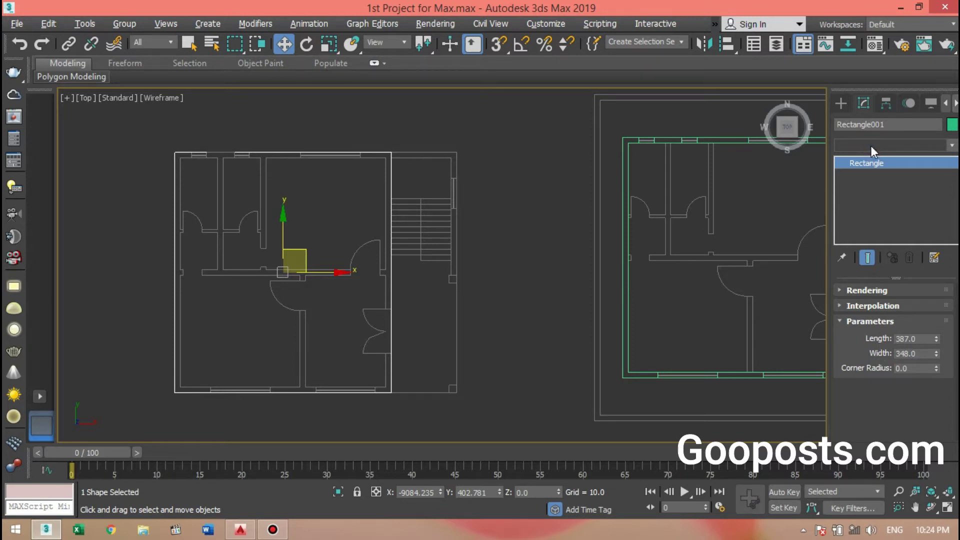
{"action": "left_click", "coordinate": [863, 143]}
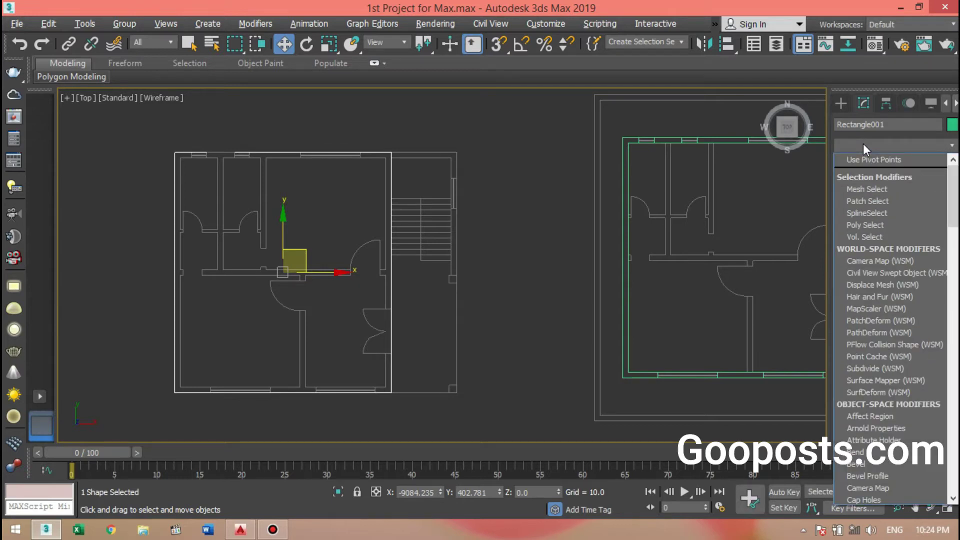
{"action": "key", "text": "e"}
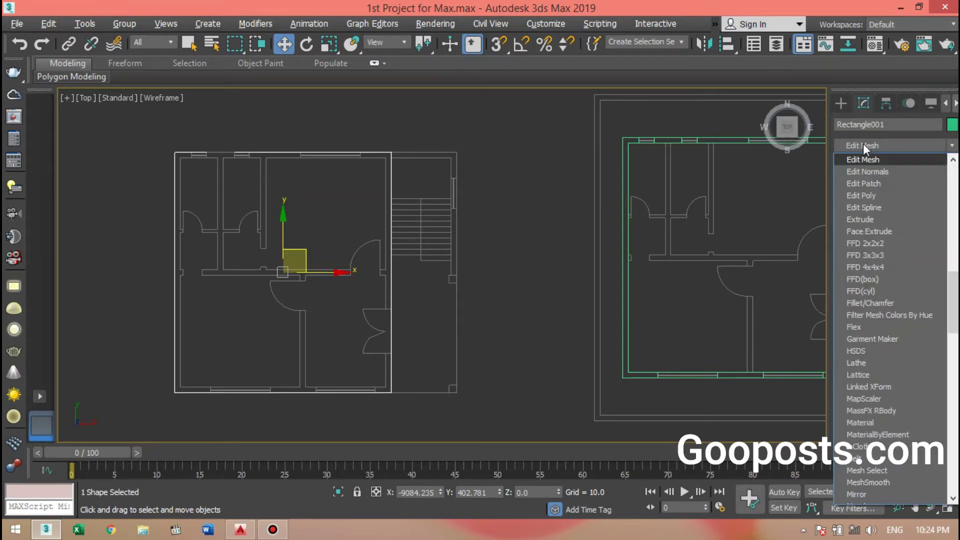
{"action": "left_click", "coordinate": [858, 208]}
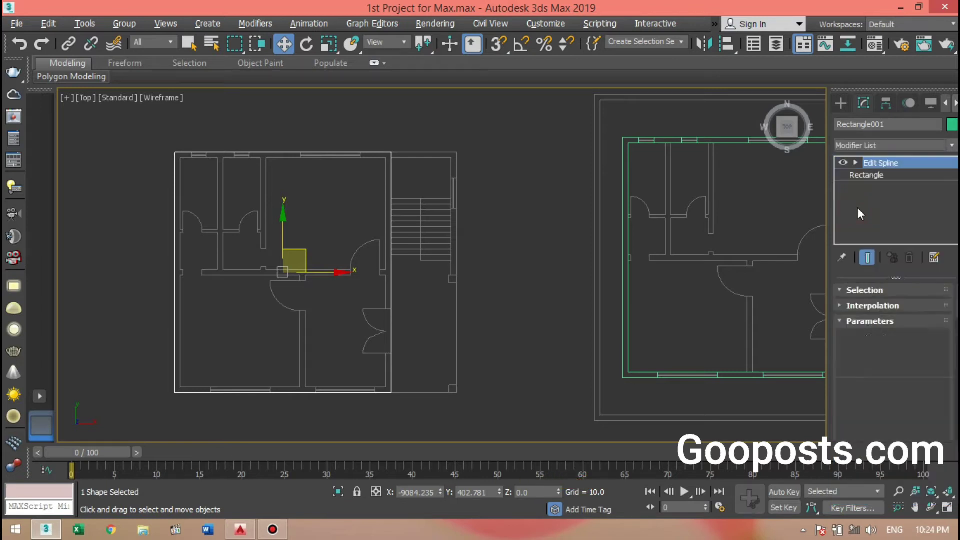
{"action": "left_click", "coordinate": [865, 144]}
{"action": "left_click", "coordinate": [863, 146]}
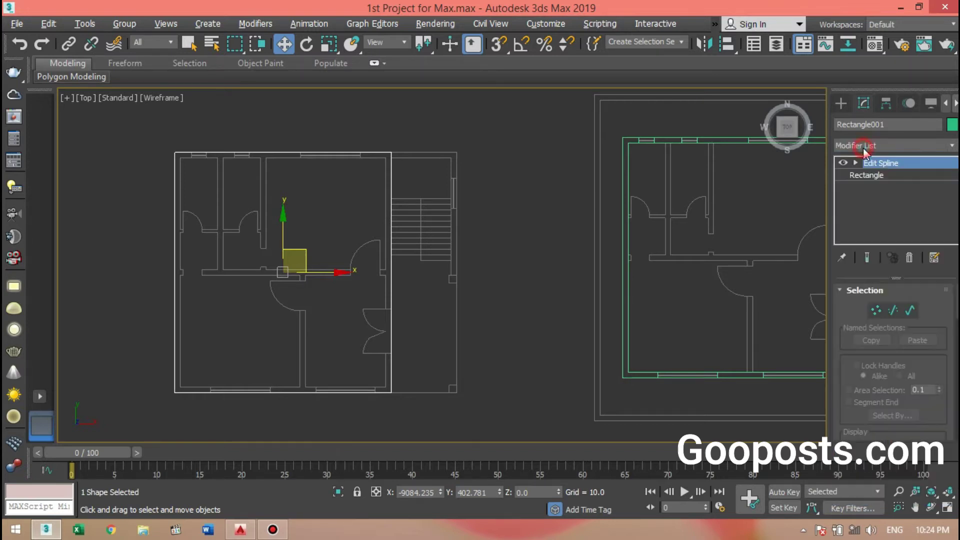
{"action": "left_click", "coordinate": [889, 174]}
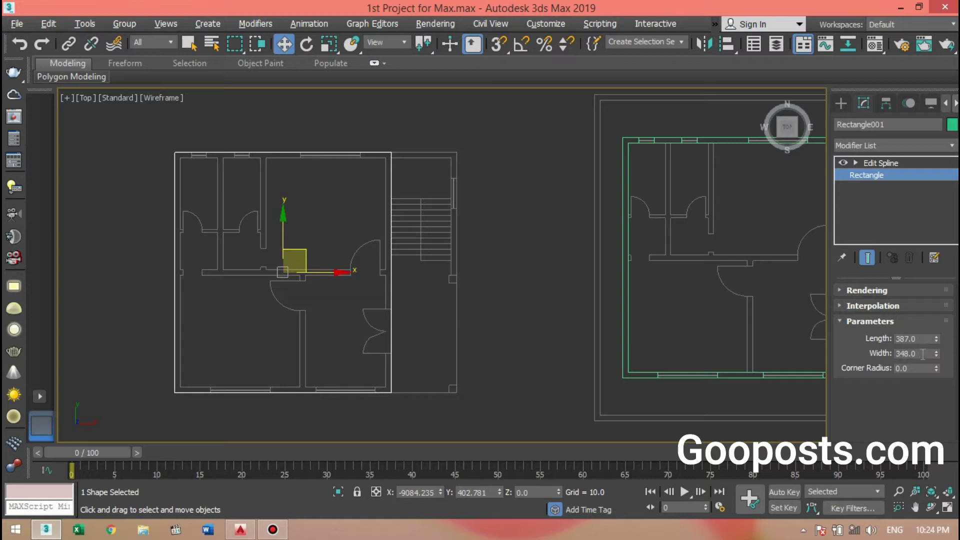
{"action": "left_click", "coordinate": [895, 162]}
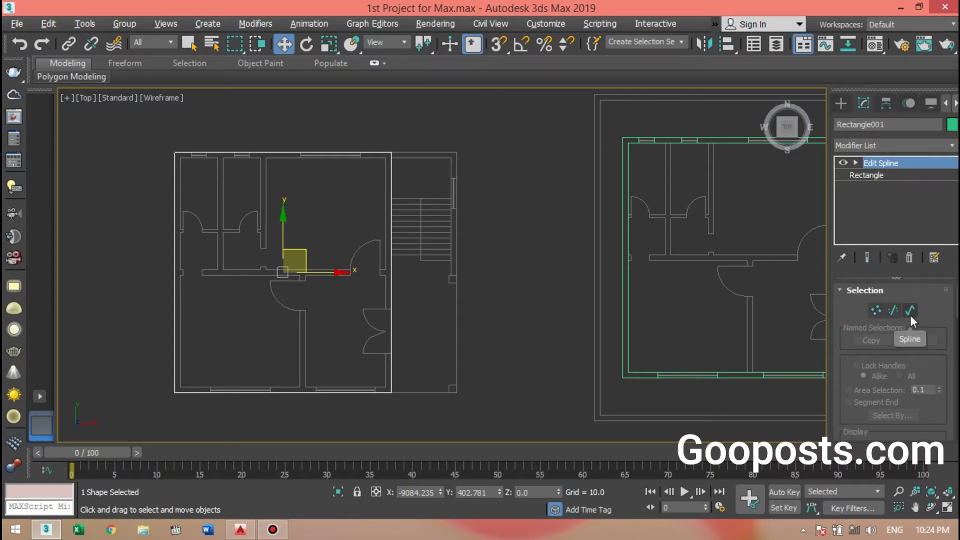
Outline the rectangle's spline by 9 at Spline sub-object level to form the wall thickness
{"action": "middle_click_drag", "start_coordinate": [387, 323], "coordinate": [437, 305]}
{"action": "scroll", "coordinate": [437, 305], "scroll_direction": "up", "scroll_amount": 3}
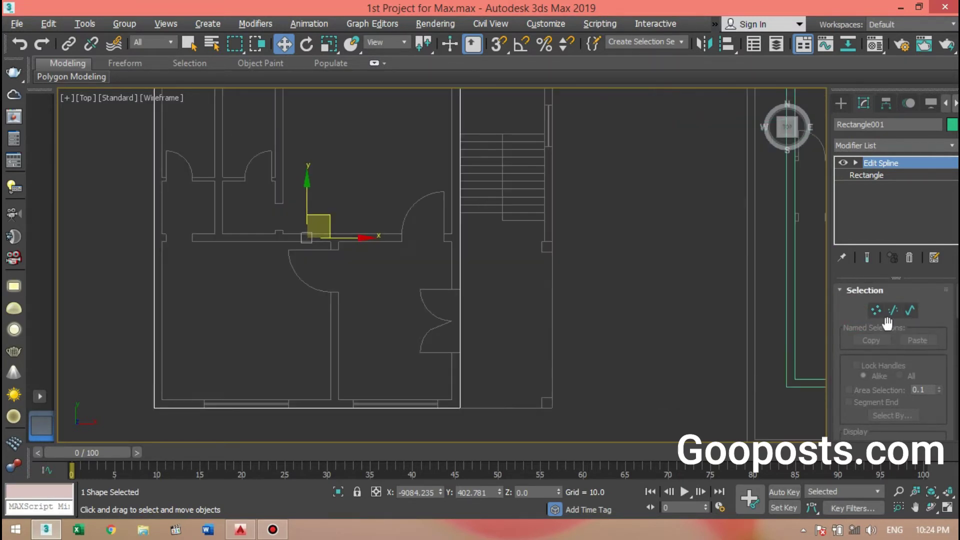
{"action": "left_click", "coordinate": [910, 310]}
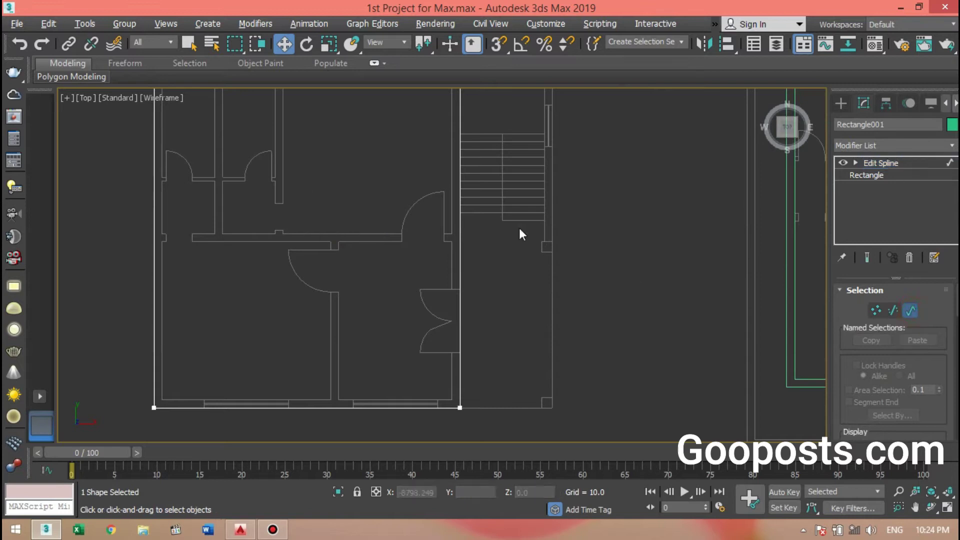
{"action": "left_click", "coordinate": [460, 149]}
{"action": "middle_click_drag", "start_coordinate": [503, 201], "coordinate": [515, 245]}
{"action": "scroll", "coordinate": [515, 245], "scroll_direction": "down", "scroll_amount": 3}
{"action": "left_click_drag", "start_coordinate": [942, 312], "coordinate": [941, 218]}
{"action": "scroll", "coordinate": [909, 350], "scroll_direction": "down", "scroll_amount": 10}
{"action": "scroll", "coordinate": [909, 391], "scroll_direction": "down", "scroll_amount": 1}
{"action": "left_click", "coordinate": [920, 425]}
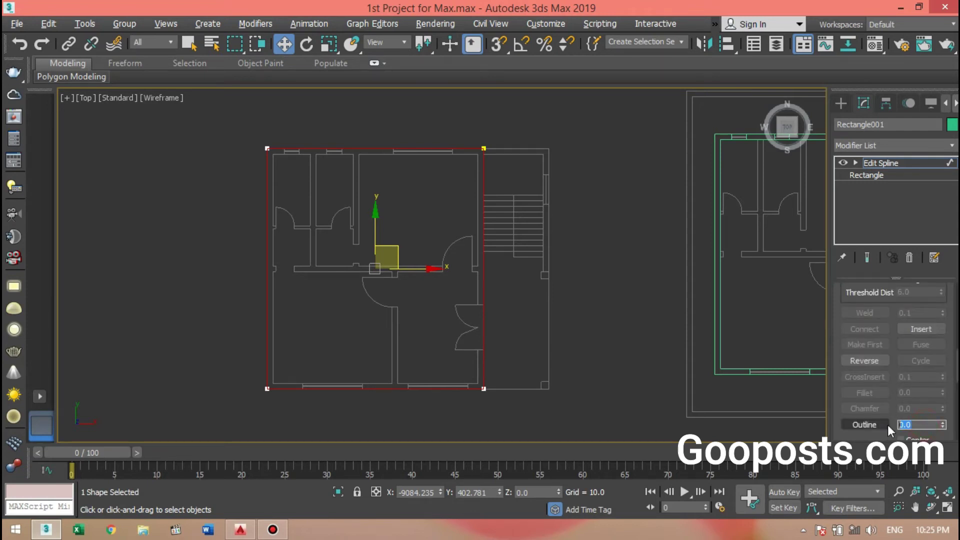
{"action": "type", "text": "9"}
{"action": "key", "text": "Return"}
{"action": "middle_click_drag", "start_coordinate": [272, 147], "coordinate": [300, 145]}
{"action": "scroll", "coordinate": [297, 148], "scroll_direction": "up", "scroll_amount": 3}
{"action": "scroll", "coordinate": [323, 151], "scroll_direction": "up", "scroll_amount": 2}
{"action": "scroll", "coordinate": [313, 175], "scroll_direction": "down", "scroll_amount": 6}
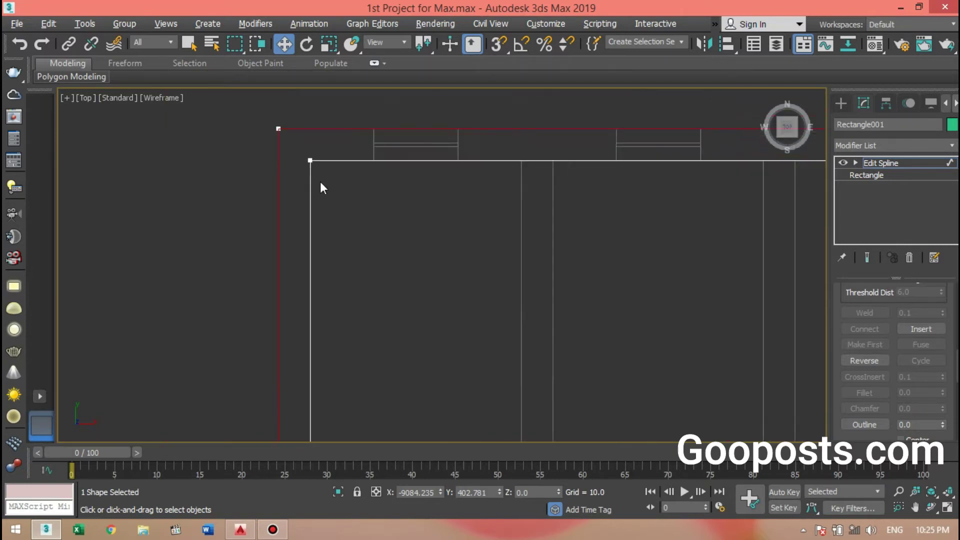
Switch to the maximized Perspective view, framed on the outlined rectangle
{"action": "middle_click_drag", "start_coordinate": [376, 251], "coordinate": [325, 223]}
{"action": "middle_click_drag", "start_coordinate": [344, 321], "coordinate": [307, 332]}
{"action": "key", "text": "alt+w"}
{"action": "scroll", "coordinate": [559, 355], "scroll_direction": "up", "scroll_amount": 3}
{"action": "key", "text": "alt+w"}
{"action": "scroll", "coordinate": [469, 312], "scroll_direction": "down", "scroll_amount": 3}
{"action": "middle_click_drag", "start_coordinate": [429, 325], "coordinate": [380, 314]}
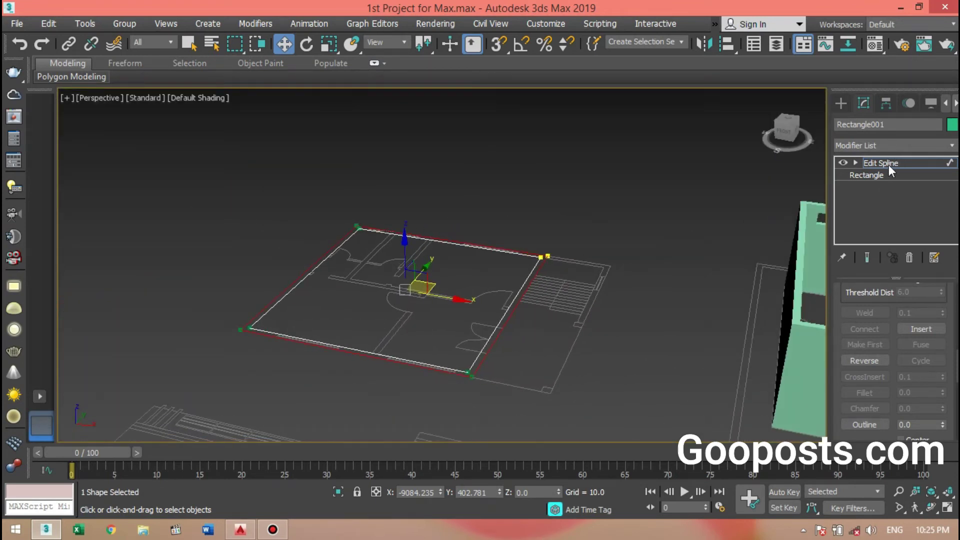
Leave the Spline sub-object level and apply an Extrude modifier to the outlined rectangle
{"action": "left_click", "coordinate": [854, 162]}
{"action": "left_click", "coordinate": [881, 199]}
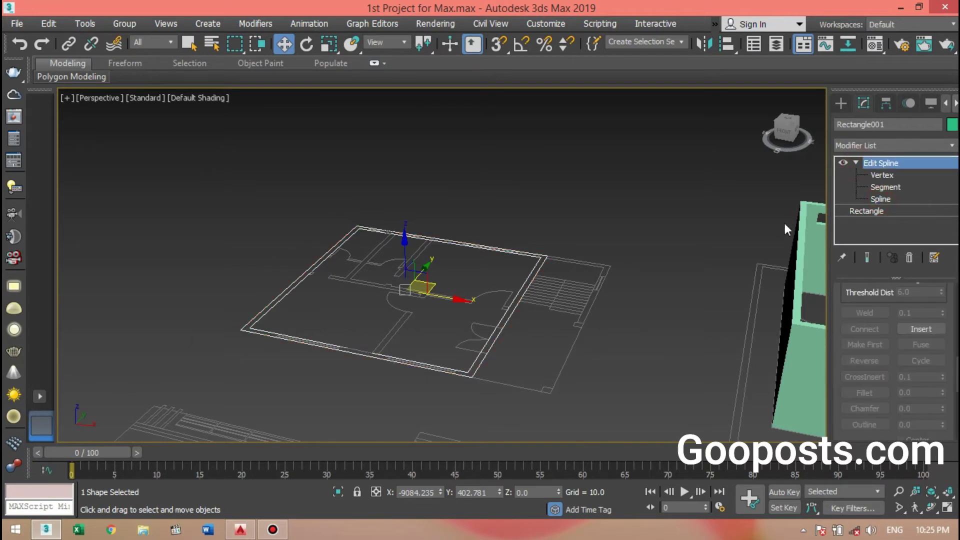
{"action": "middle_click_drag", "start_coordinate": [510, 265], "coordinate": [549, 252]}
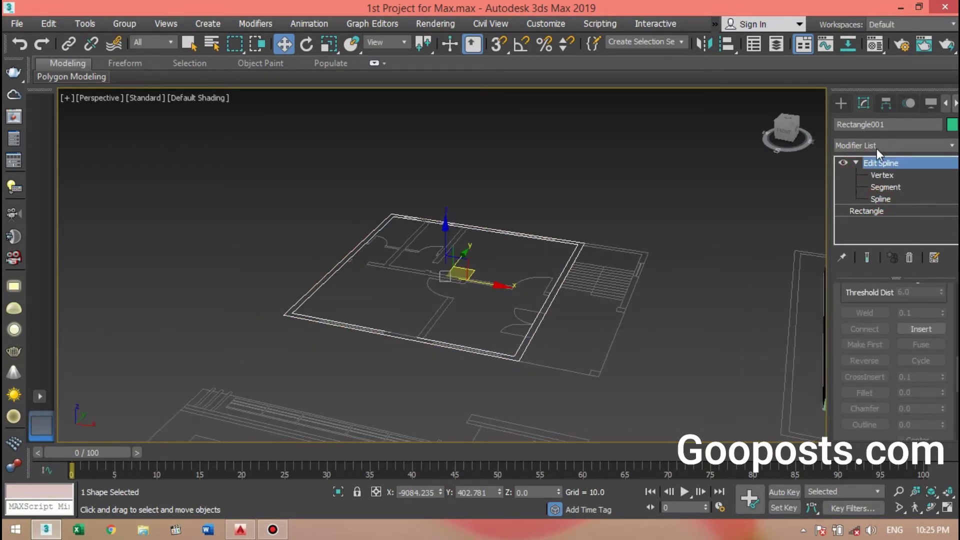
{"action": "left_click", "coordinate": [877, 149]}
{"action": "key", "text": "e"}
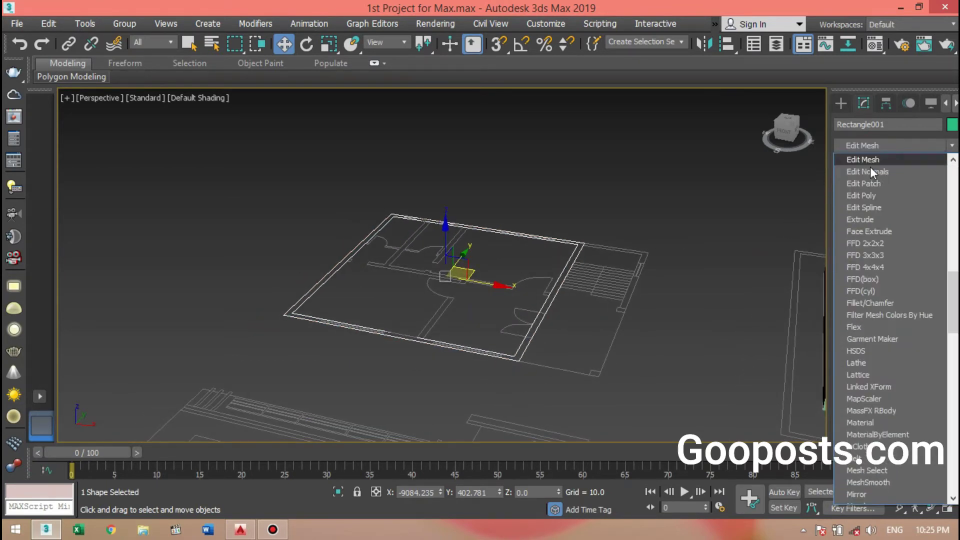
{"action": "left_click", "coordinate": [873, 219]}
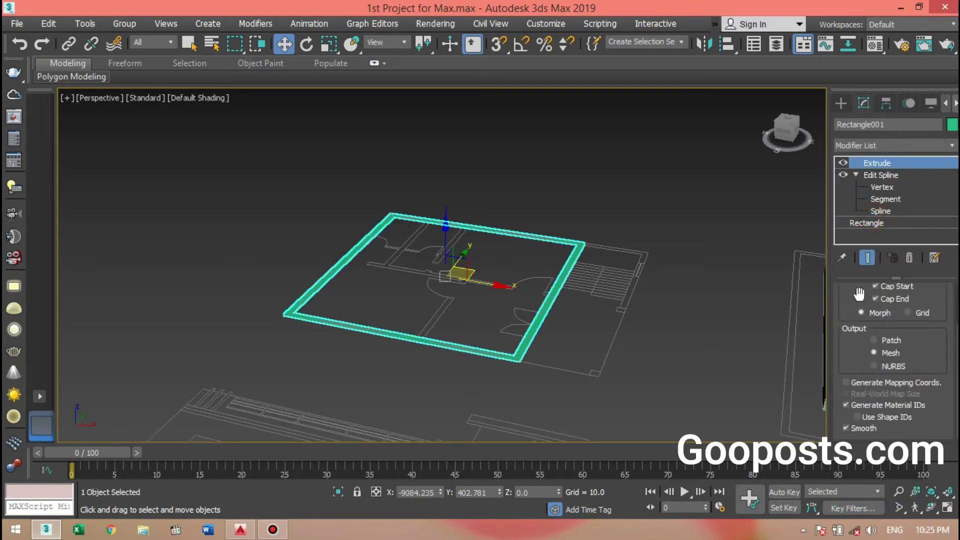
{"action": "scroll", "coordinate": [898, 301], "scroll_direction": "up", "scroll_amount": 3}
{"action": "middle_click_drag", "start_coordinate": [587, 307], "coordinate": [579, 285]}
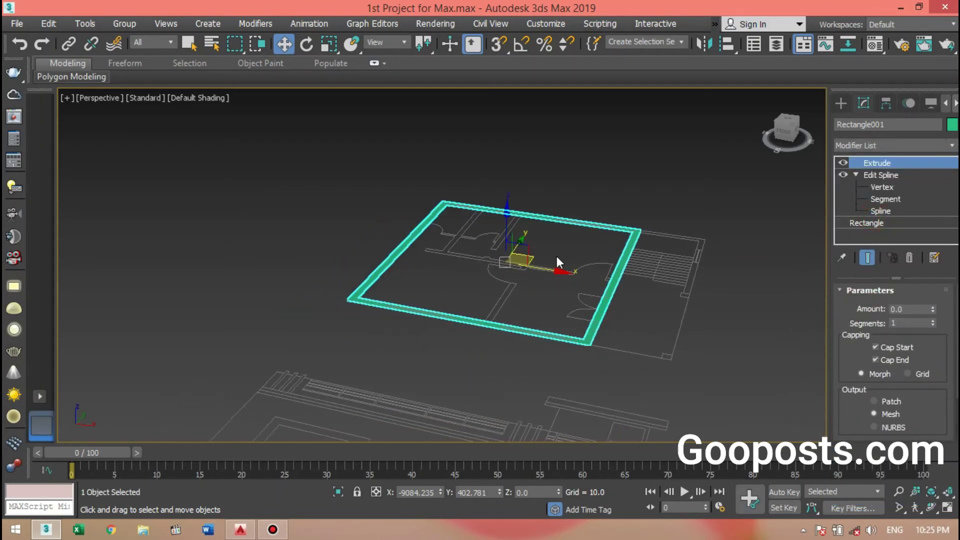
Examine the two building elevations beneath the floor plans in the maximized Top view to locate the upper storey
{"action": "key", "text": "alt+w"}
{"action": "key", "text": "alt+w"}
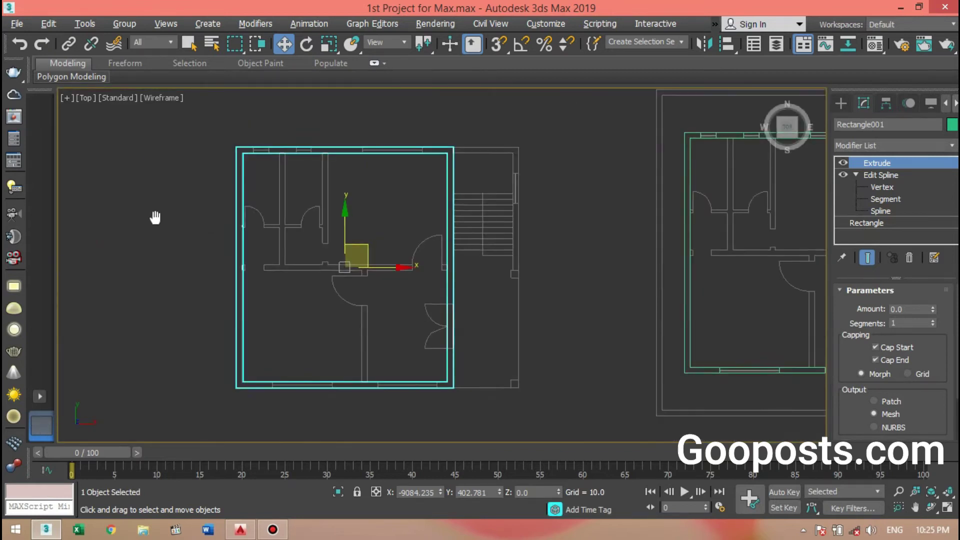
{"action": "scroll", "coordinate": [282, 262], "scroll_direction": "down", "scroll_amount": 3}
{"action": "middle_click_drag", "start_coordinate": [260, 282], "coordinate": [378, 157]}
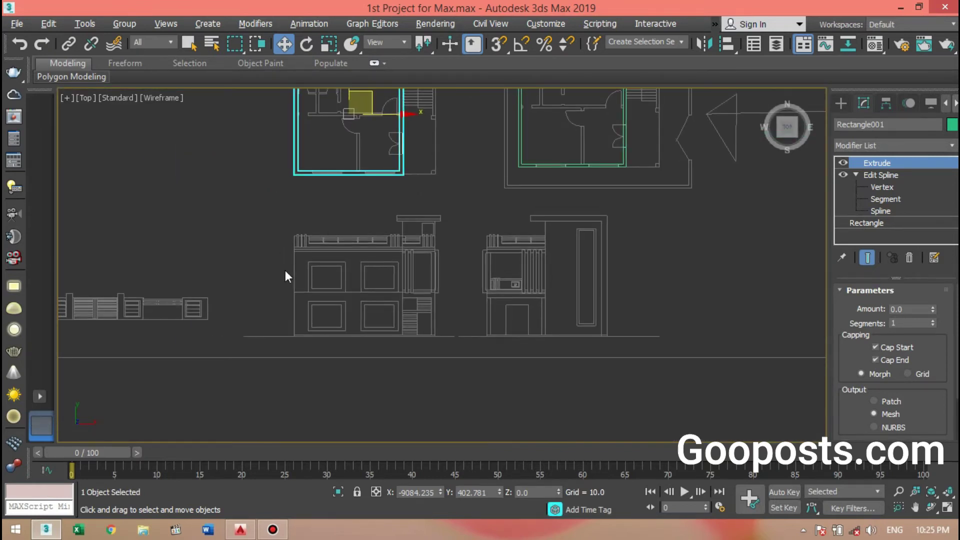
{"action": "left_click", "coordinate": [277, 284]}
{"action": "scroll", "coordinate": [290, 281], "scroll_direction": "down", "scroll_amount": 3}
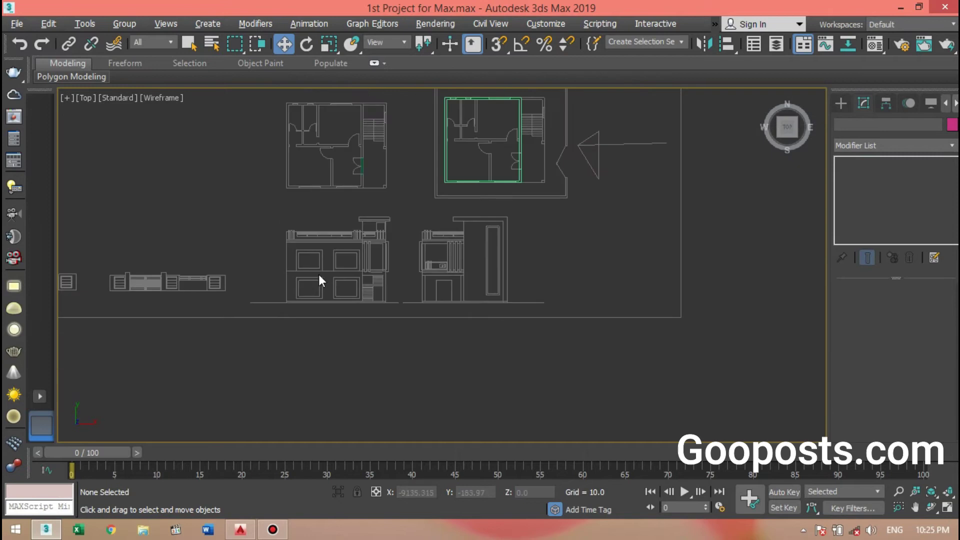
{"action": "scroll", "coordinate": [287, 289], "scroll_direction": "up", "scroll_amount": 5}
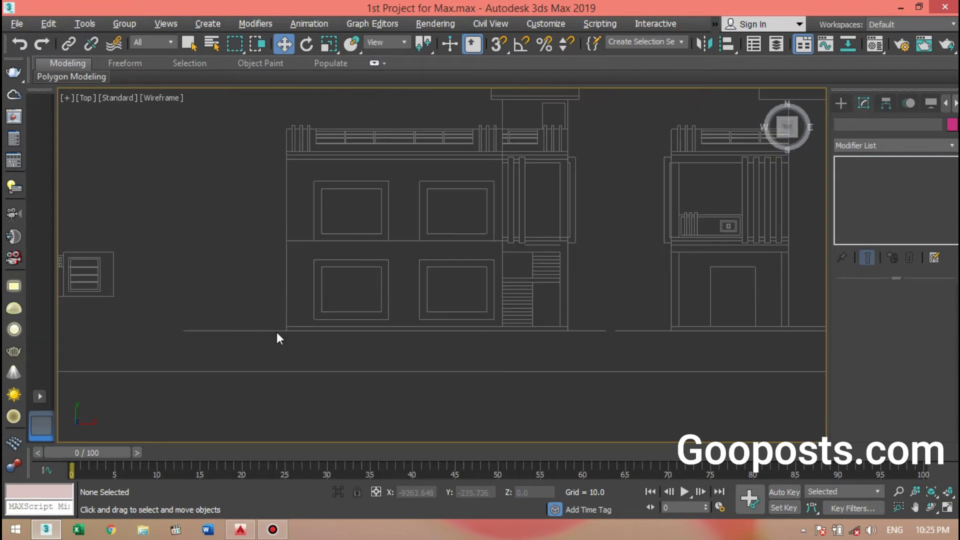
{"action": "scroll", "coordinate": [313, 233], "scroll_direction": "down", "scroll_amount": 4}
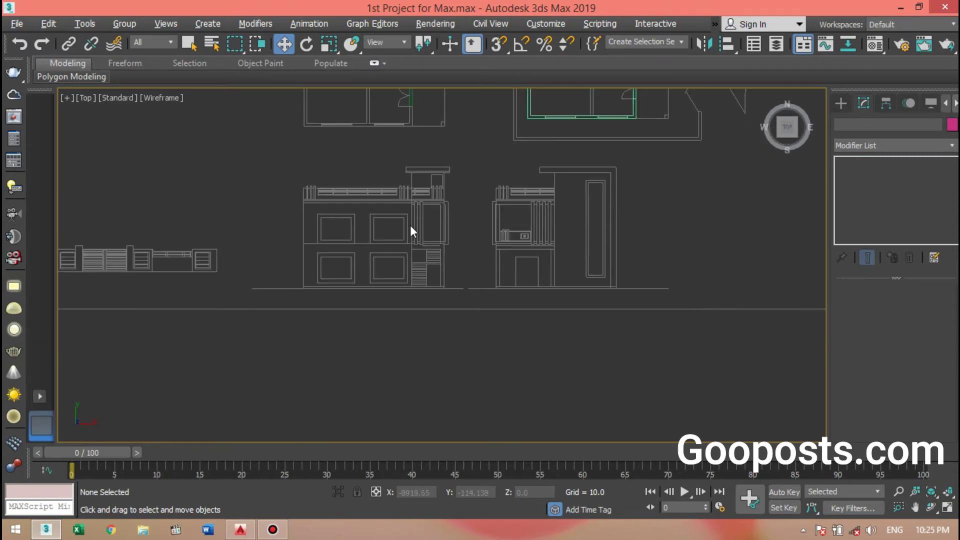
{"action": "middle_click_drag", "start_coordinate": [409, 225], "coordinate": [434, 269]}
{"action": "left_click", "coordinate": [453, 222]}
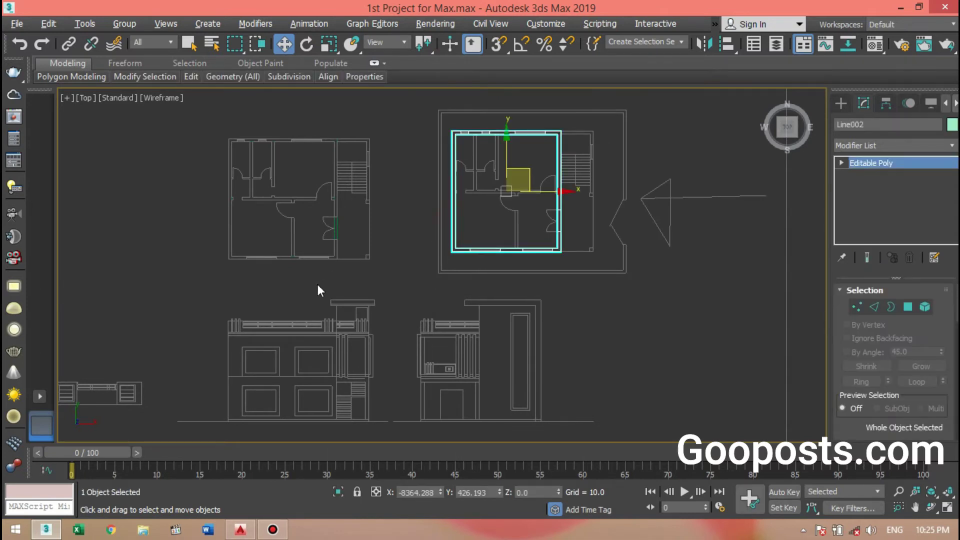
Inspect the upper storey of the four-window elevation, from its floor line up to the roof slab and parapet
{"action": "middle_click_drag", "start_coordinate": [317, 289], "coordinate": [368, 263]}
{"action": "scroll", "coordinate": [244, 332], "scroll_direction": "up", "scroll_amount": 5}
{"action": "left_click", "coordinate": [219, 326]}
{"action": "scroll", "coordinate": [225, 362], "scroll_direction": "up", "scroll_amount": 4}
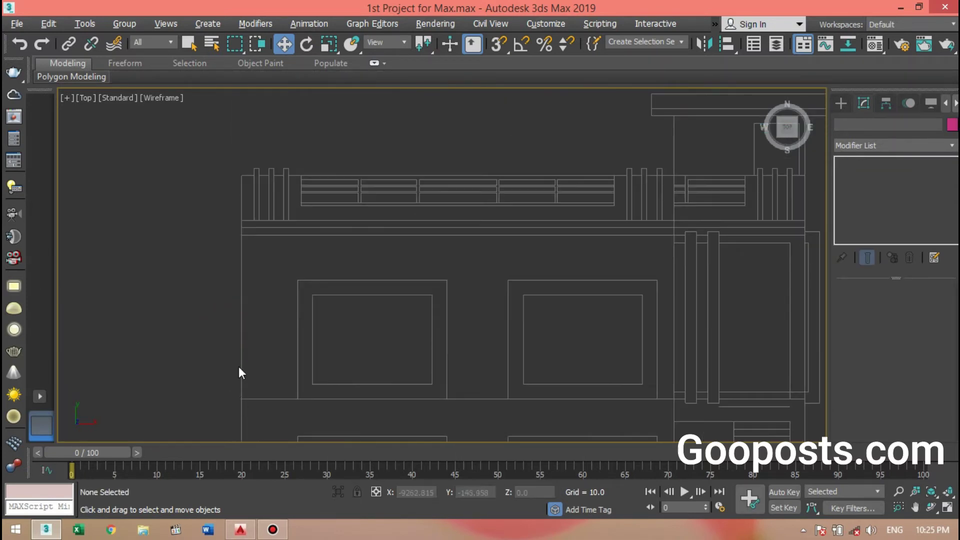
{"action": "scroll", "coordinate": [239, 403], "scroll_direction": "up", "scroll_amount": 2}
{"action": "scroll", "coordinate": [236, 399], "scroll_direction": "down", "scroll_amount": 2}
{"action": "middle_click_drag", "start_coordinate": [239, 397], "coordinate": [184, 394]}
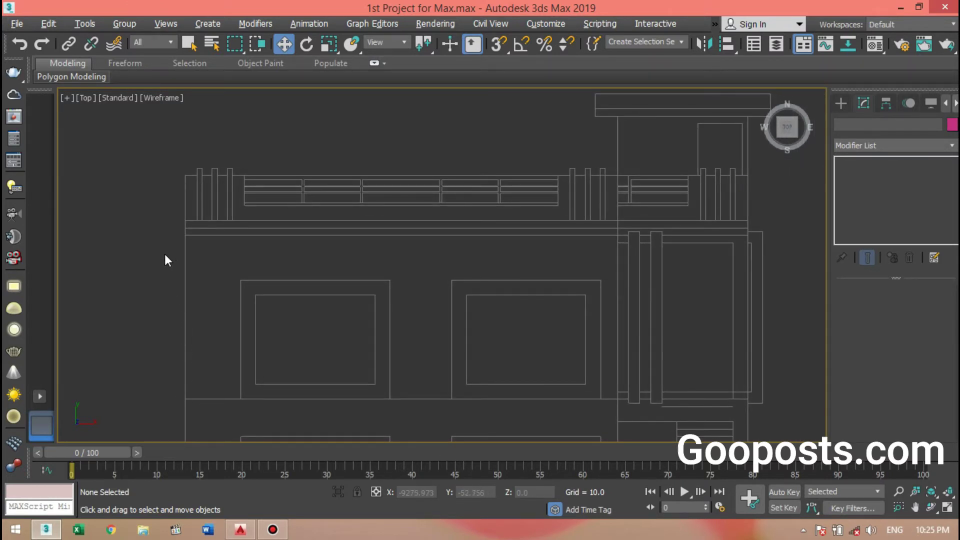
{"action": "mouse_move", "coordinate": [184, 221]}
{"action": "middle_mouse_down"}
{"action": "mouse_move", "coordinate": [122, 197]}
{"action": "mouse_move", "coordinate": [168, 201]}
{"action": "middle_mouse_up"}
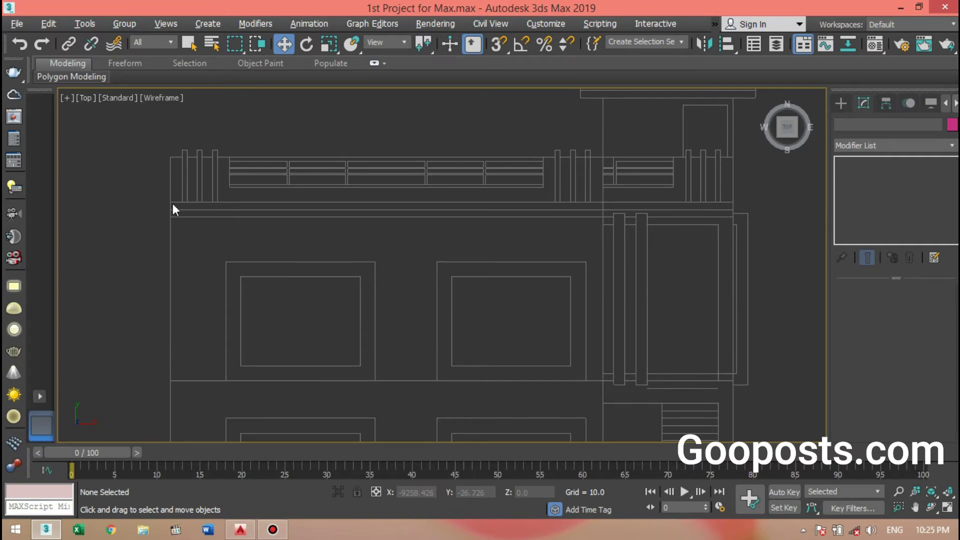
{"action": "scroll", "coordinate": [171, 201], "scroll_direction": "up", "scroll_amount": 3}
{"action": "scroll", "coordinate": [166, 207], "scroll_direction": "down", "scroll_amount": 1}
{"action": "scroll", "coordinate": [166, 209], "scroll_direction": "down", "scroll_amount": 2}
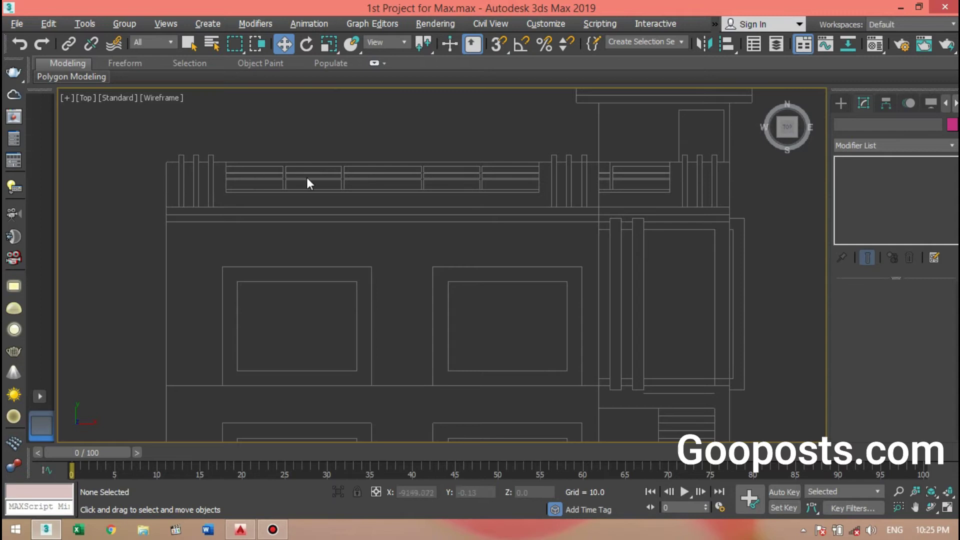
{"action": "middle_click_drag", "start_coordinate": [278, 268], "coordinate": [353, 249]}
{"action": "scroll", "coordinate": [199, 275], "scroll_direction": "up", "scroll_amount": 2}
{"action": "middle_click_drag", "start_coordinate": [208, 271], "coordinate": [210, 290]}
{"action": "scroll", "coordinate": [217, 307], "scroll_direction": "down", "scroll_amount": 1}
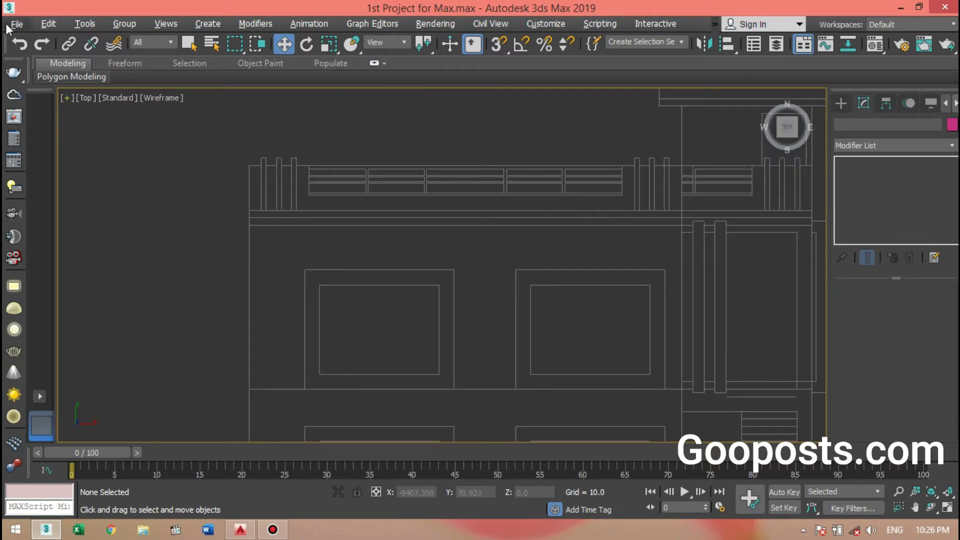
Turn on 3D snapping and measure the upper storey's height from its floor line to the roof slab at the elevation's outer edge
{"action": "left_click", "coordinate": [496, 44]}
{"action": "left_click", "coordinate": [41, 25]}
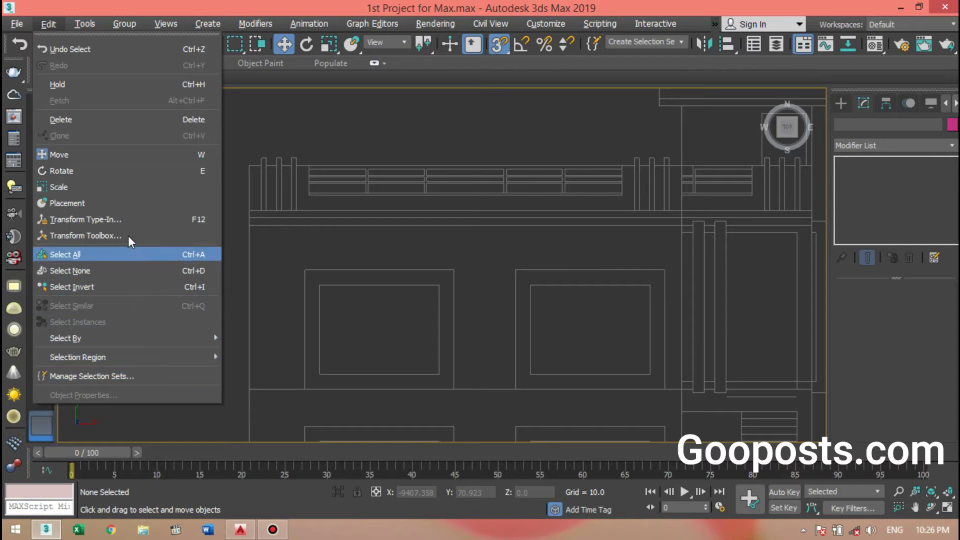
{"action": "mouse_move", "coordinate": [83, 27]}
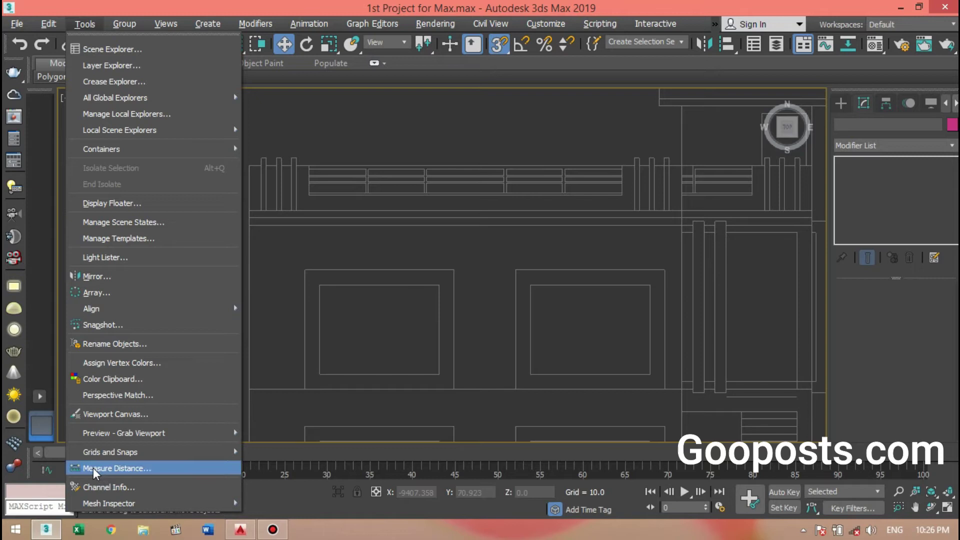
{"action": "left_click", "coordinate": [113, 470]}
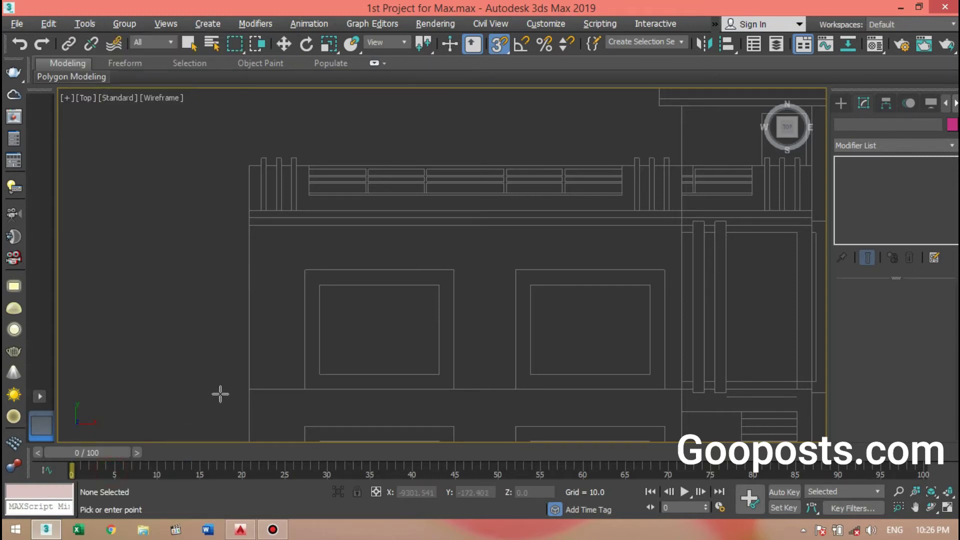
{"action": "left_click", "coordinate": [248, 390]}
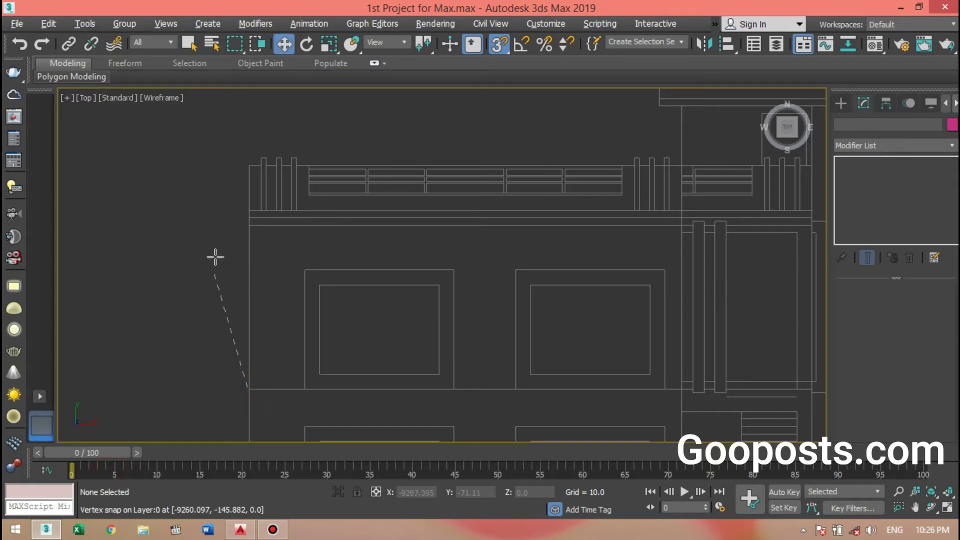
{"action": "left_click", "coordinate": [248, 208]}
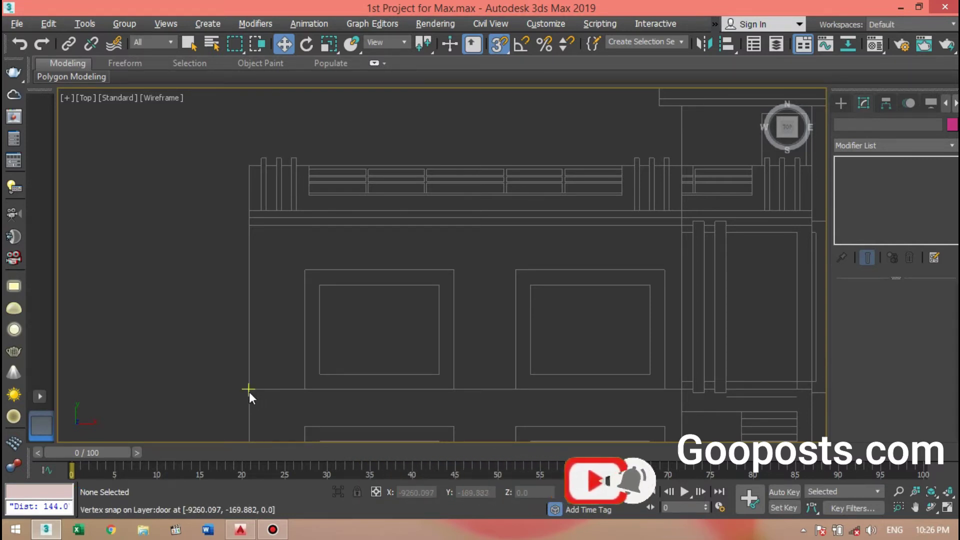
Compare the roof slab and intermediate floor lines of the four-window elevation with those of the adjacent door elevation
{"action": "middle_click_drag", "start_coordinate": [247, 392], "coordinate": [203, 358]}
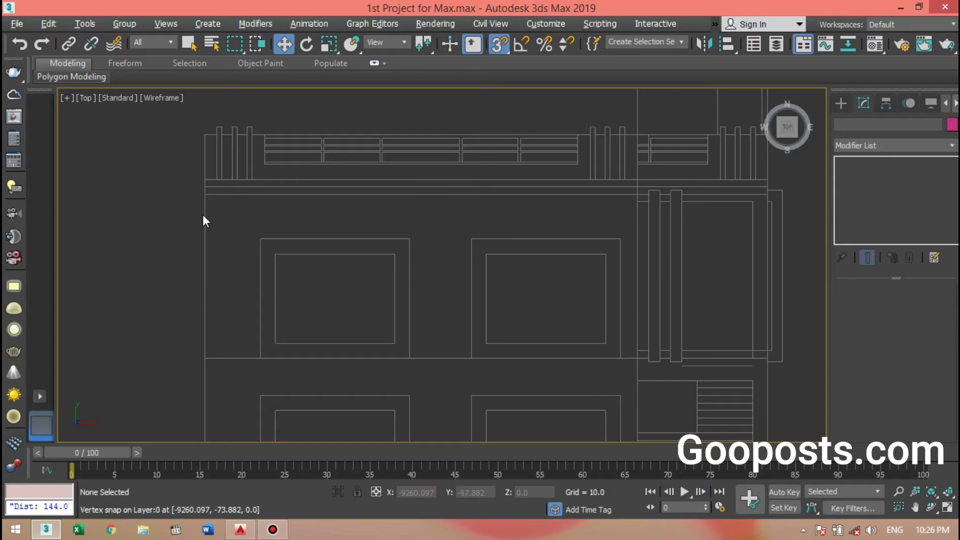
{"action": "scroll", "coordinate": [205, 194], "scroll_direction": "up", "scroll_amount": 5}
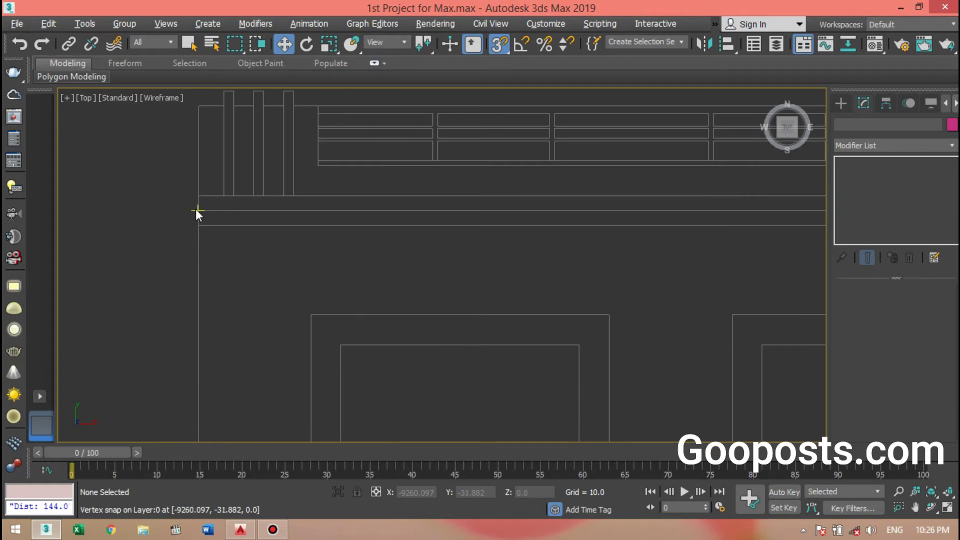
{"action": "scroll", "coordinate": [197, 211], "scroll_direction": "down", "scroll_amount": 3}
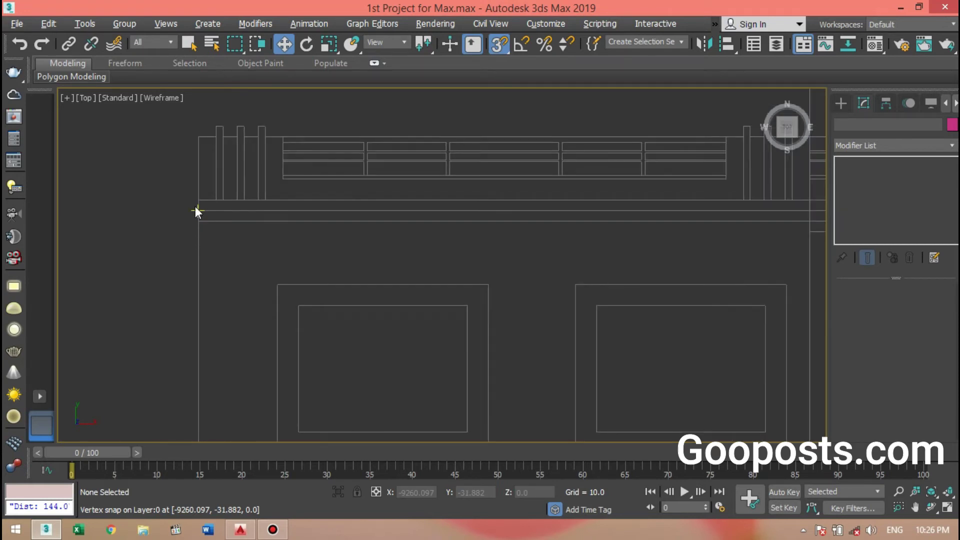
{"action": "middle_click_drag", "start_coordinate": [153, 215], "coordinate": [66, 235]}
{"action": "scroll", "coordinate": [175, 236], "scroll_direction": "down", "scroll_amount": 4}
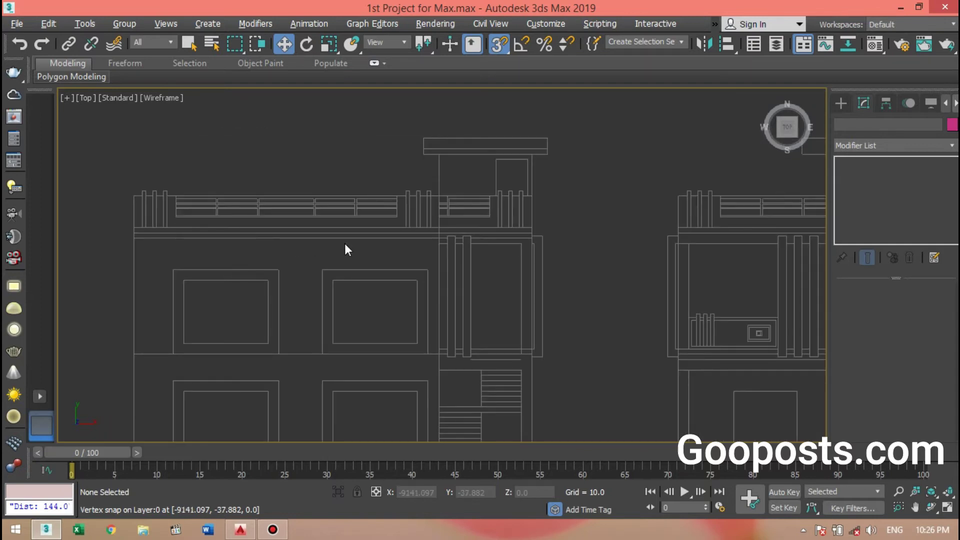
{"action": "middle_click_drag", "start_coordinate": [455, 248], "coordinate": [313, 229]}
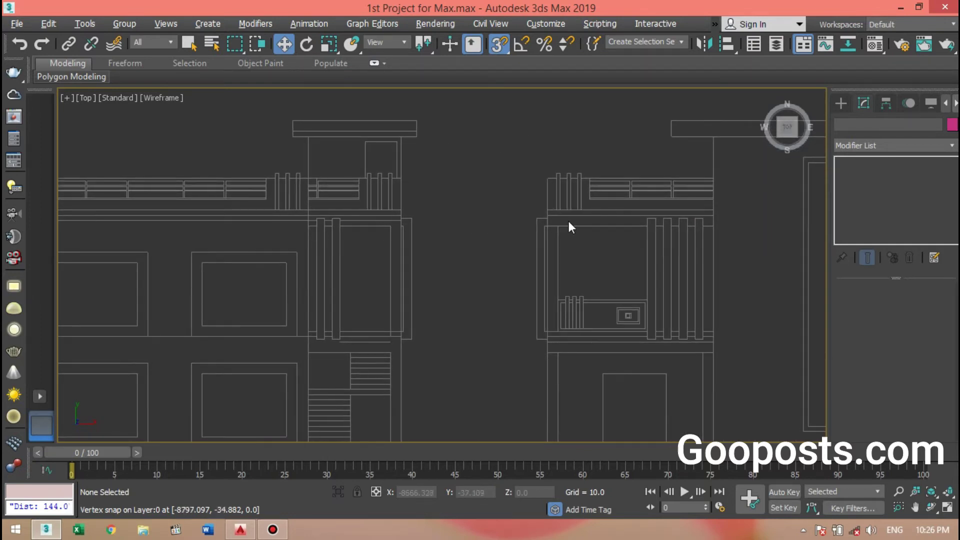
{"action": "scroll", "coordinate": [568, 221], "scroll_direction": "up", "scroll_amount": 4}
{"action": "middle_click_drag", "start_coordinate": [518, 205], "coordinate": [494, 190]}
{"action": "scroll", "coordinate": [494, 191], "scroll_direction": "down", "scroll_amount": 2}
{"action": "middle_click_drag", "start_coordinate": [474, 336], "coordinate": [562, 321]}
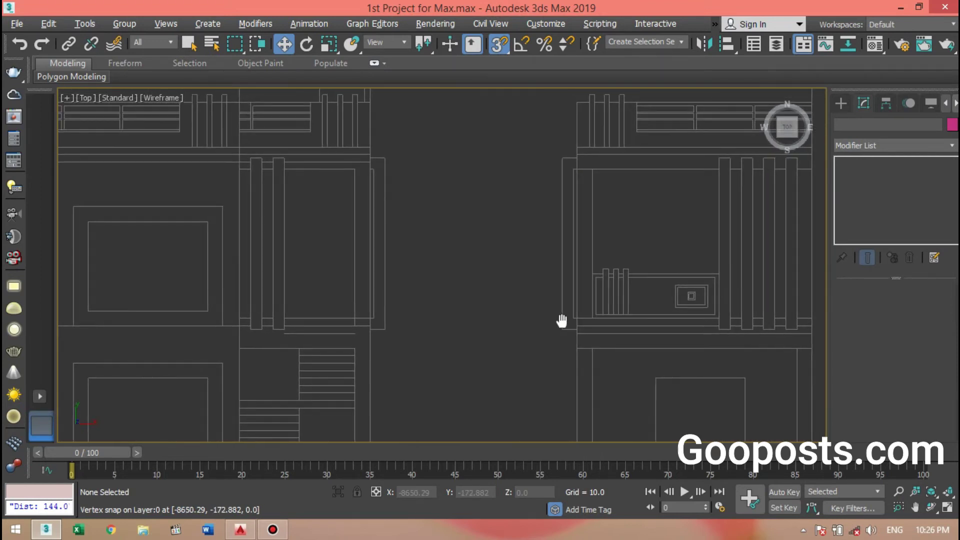
Check the intermediate floor levels of both elevations with a temporary line from the door elevation to the four-window elevation's outer edge, and discard it
{"action": "left_click", "coordinate": [840, 103]}
{"action": "left_click", "coordinate": [862, 200]}
{"action": "middle_click_drag", "start_coordinate": [488, 359], "coordinate": [555, 358]}
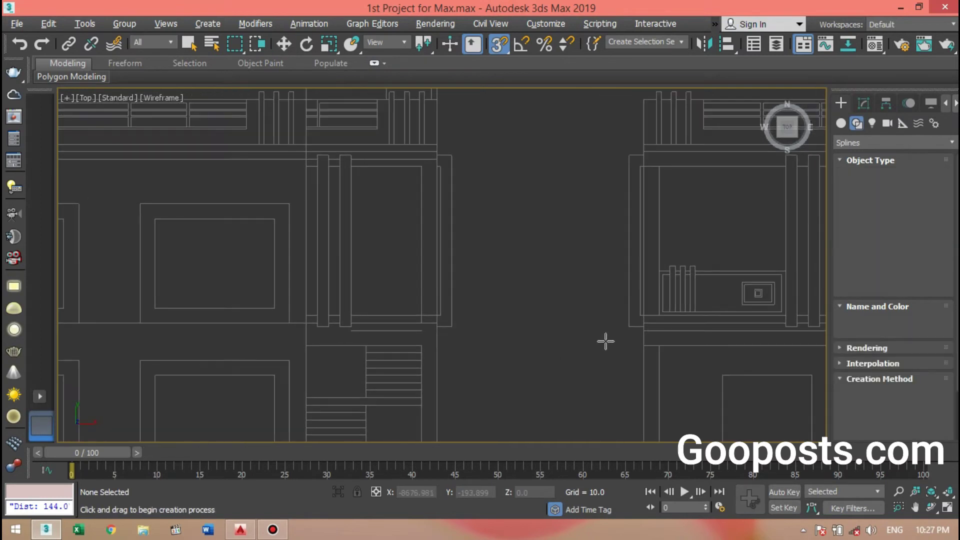
{"action": "mouse_move", "coordinate": [447, 281]}
{"action": "middle_mouse_down"}
{"action": "mouse_move", "coordinate": [396, 254]}
{"action": "mouse_move", "coordinate": [192, 193]}
{"action": "middle_mouse_up"}
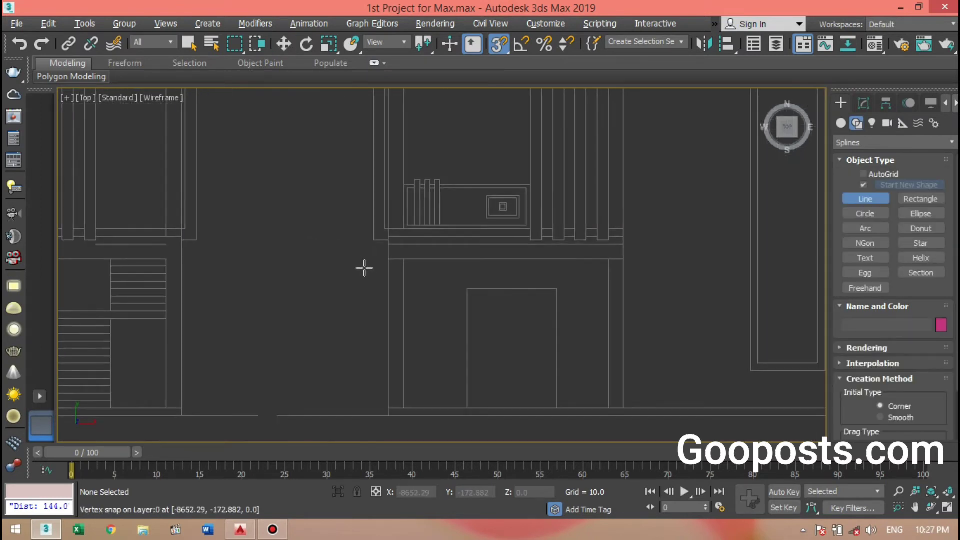
{"action": "scroll", "coordinate": [385, 285], "scroll_direction": "up", "scroll_amount": 5}
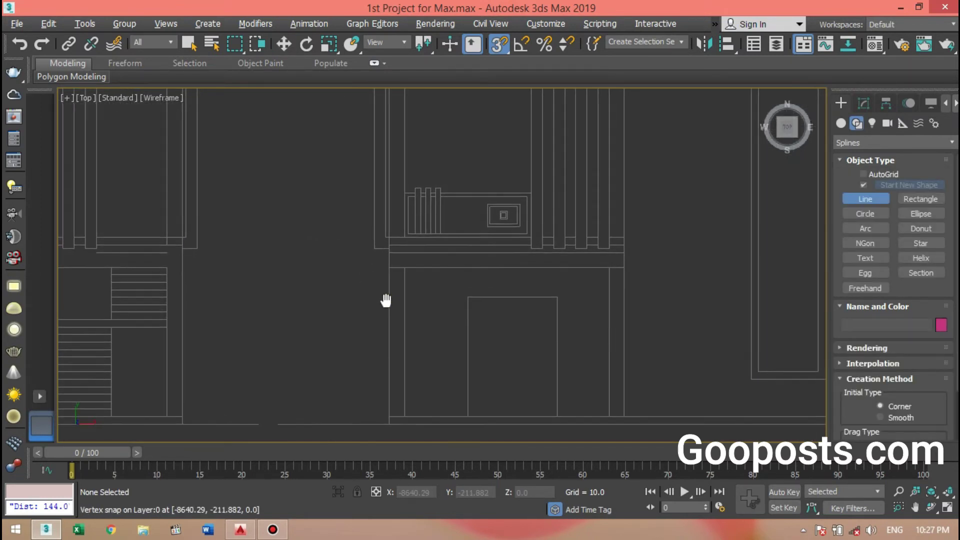
{"action": "left_click", "coordinate": [389, 247]}
{"action": "scroll", "coordinate": [463, 298], "scroll_direction": "down", "scroll_amount": 5}
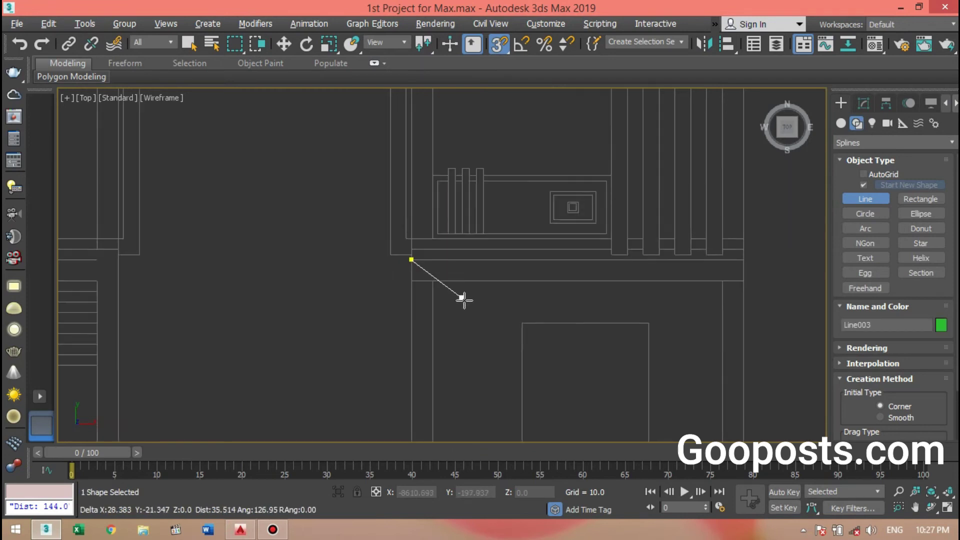
{"action": "middle_click_drag", "start_coordinate": [307, 299], "coordinate": [467, 311]}
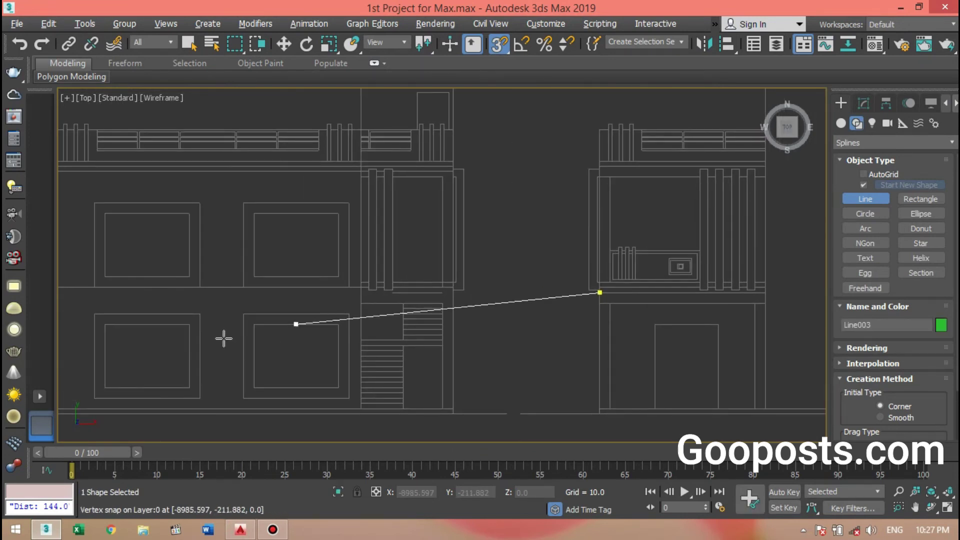
{"action": "middle_click_drag", "start_coordinate": [170, 298], "coordinate": [332, 317]}
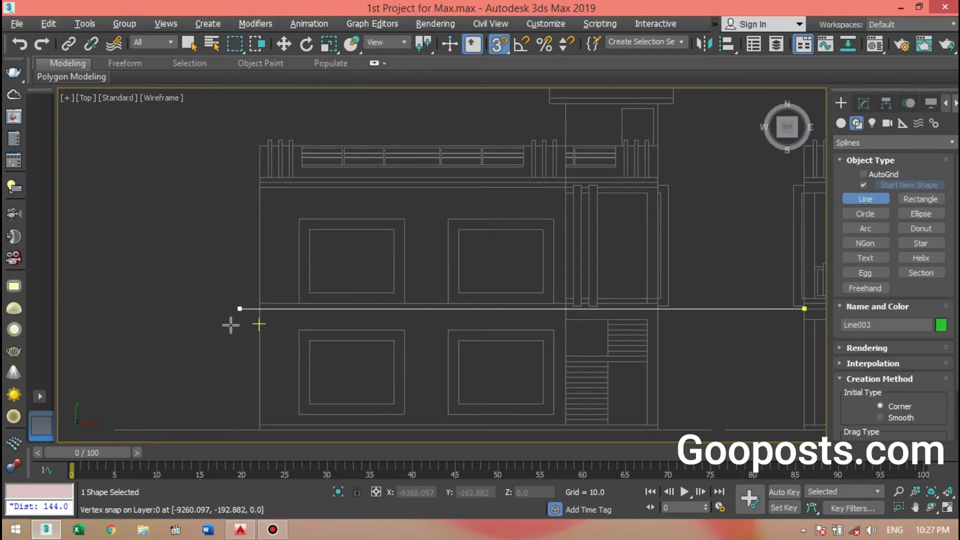
{"action": "scroll", "coordinate": [230, 326], "scroll_direction": "up", "scroll_amount": 4}
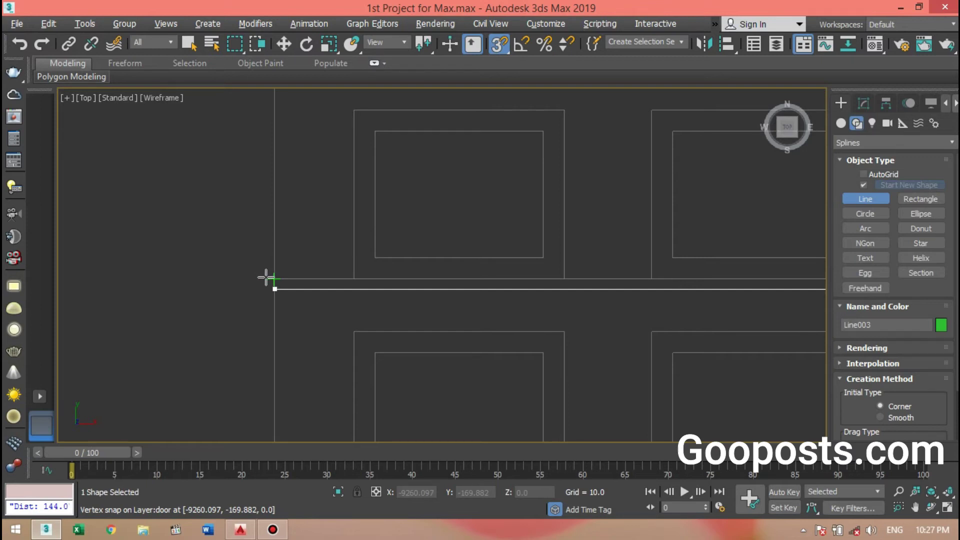
{"action": "scroll", "coordinate": [263, 279], "scroll_direction": "down", "scroll_amount": 5}
{"action": "scroll", "coordinate": [263, 278], "scroll_direction": "up", "scroll_amount": 6}
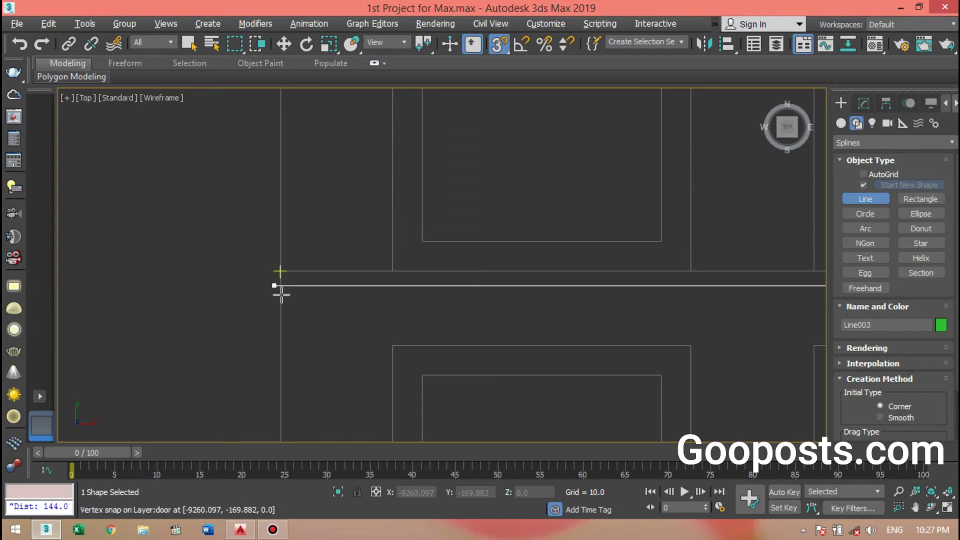
{"action": "scroll", "coordinate": [279, 289], "scroll_direction": "down", "scroll_amount": 2}
{"action": "right_click", "coordinate": [253, 308]}
{"action": "scroll", "coordinate": [214, 325], "scroll_direction": "down", "scroll_amount": 1}
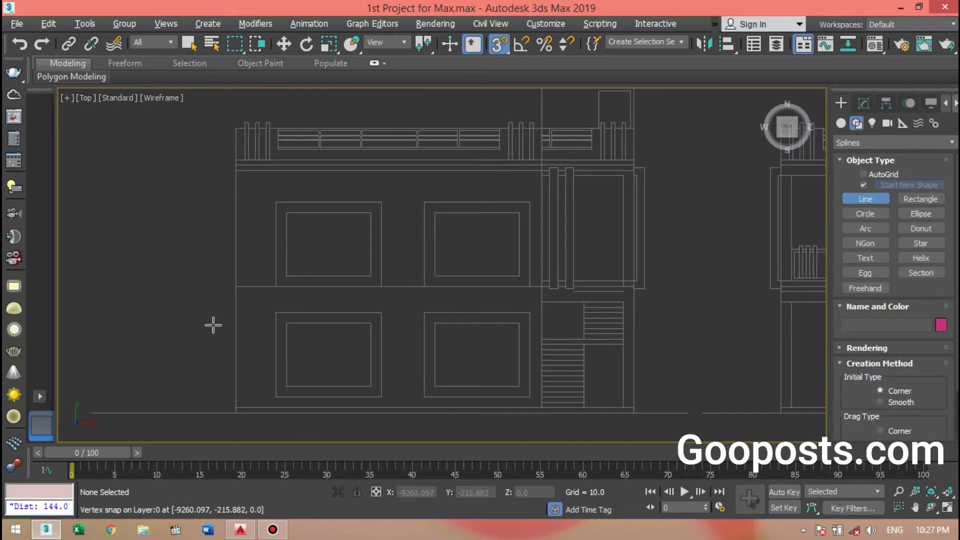
Measure the height of the modelled walls with window openings at their outer corner in the maximized Perspective view
{"action": "key", "text": "alt+w"}
{"action": "key", "text": "alt+w"}
{"action": "scroll", "coordinate": [497, 350], "scroll_direction": "down", "scroll_amount": 5}
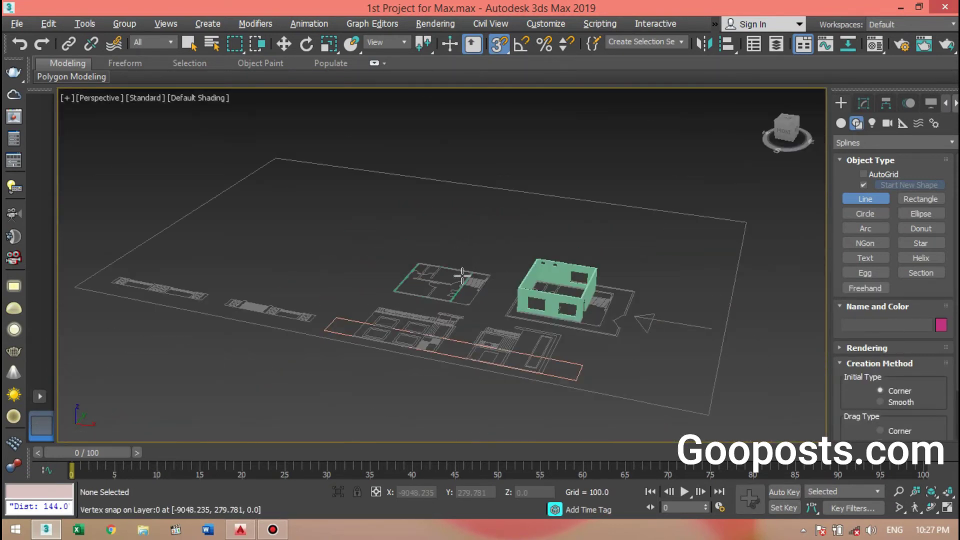
{"action": "scroll", "coordinate": [363, 315], "scroll_direction": "up", "scroll_amount": 10}
{"action": "middle_click_drag", "start_coordinate": [340, 326], "coordinate": [355, 371]}
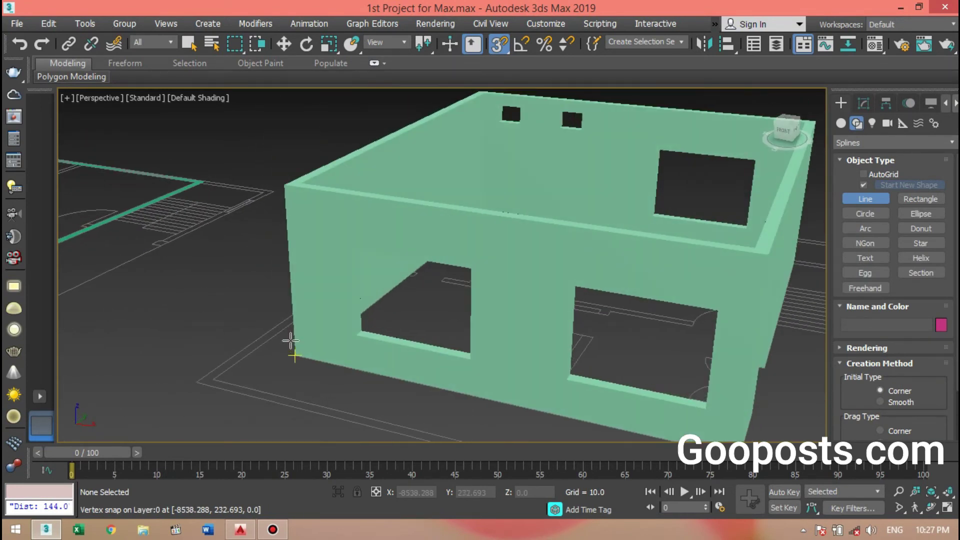
{"action": "left_click", "coordinate": [84, 24]}
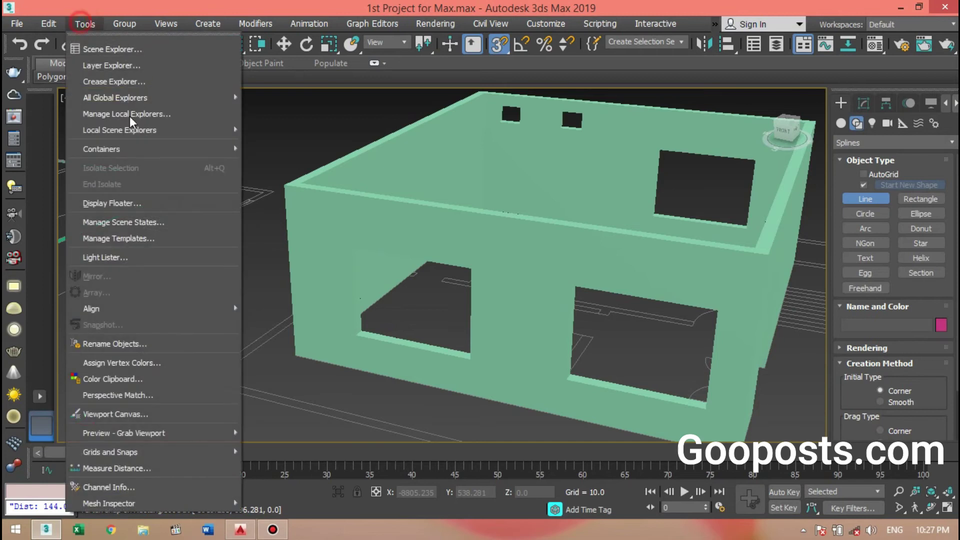
{"action": "left_click", "coordinate": [117, 468]}
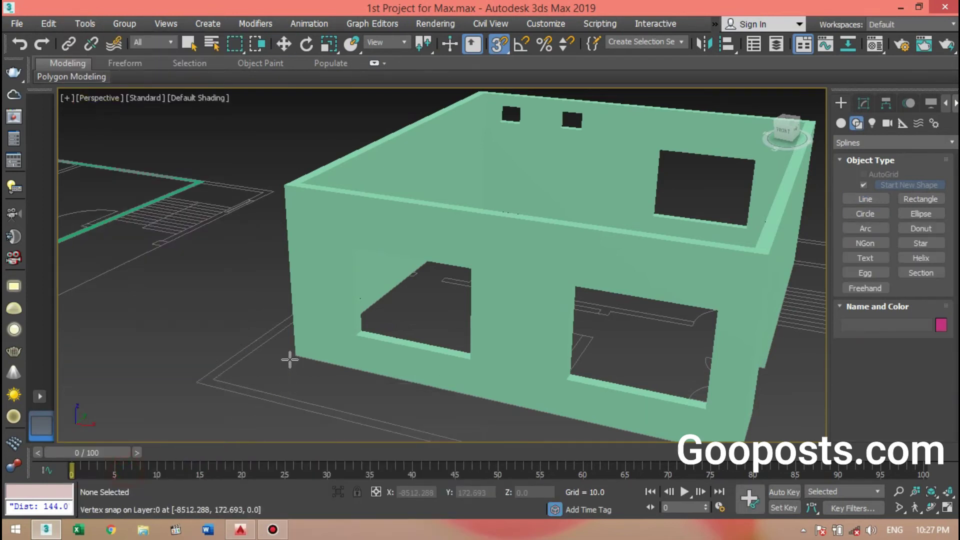
{"action": "left_click", "coordinate": [292, 352]}
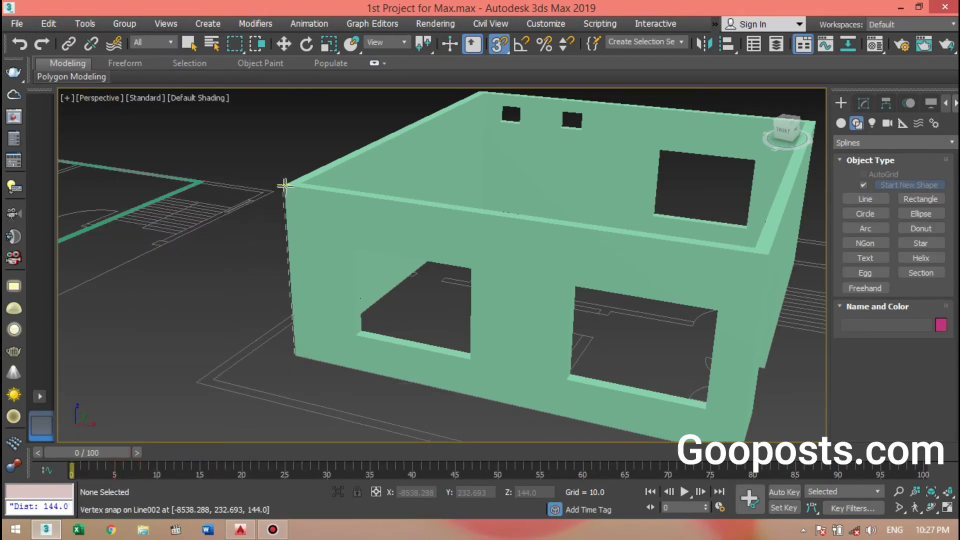
{"action": "left_click", "coordinate": [283, 186]}
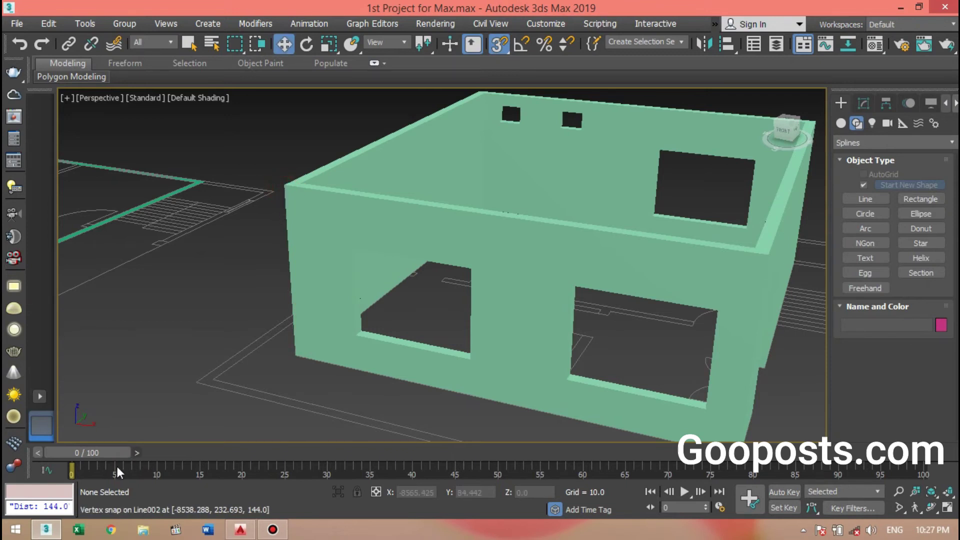
{"action": "middle_click_drag", "start_coordinate": [238, 404], "coordinate": [398, 343]}
Measure the lower storey of the four-window elevation from ground line to floor line, and inspect the upper storey up to the roof slab
{"action": "key", "text": "alt+w"}
{"action": "left_click", "coordinate": [190, 196]}
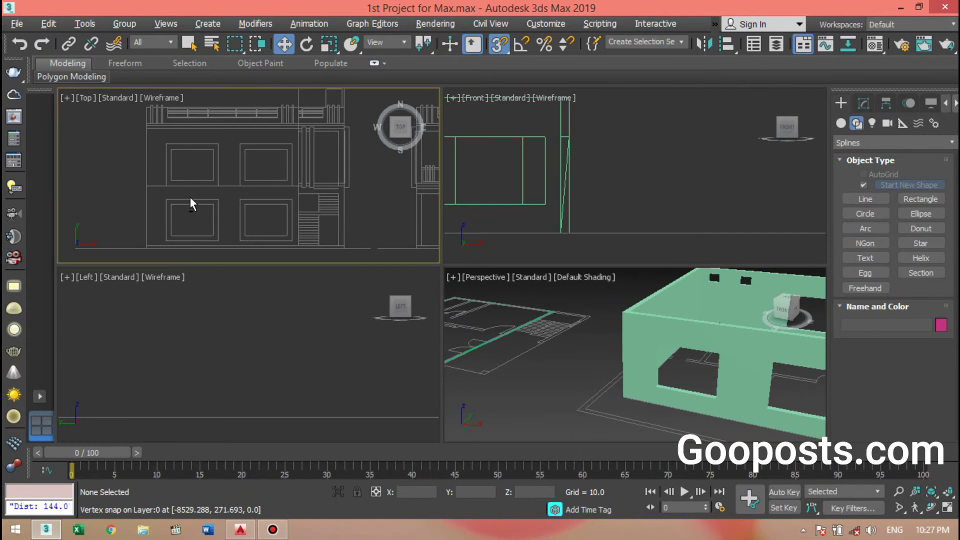
{"action": "key", "text": "alt+w"}
{"action": "scroll", "coordinate": [233, 353], "scroll_direction": "up", "scroll_amount": 8}
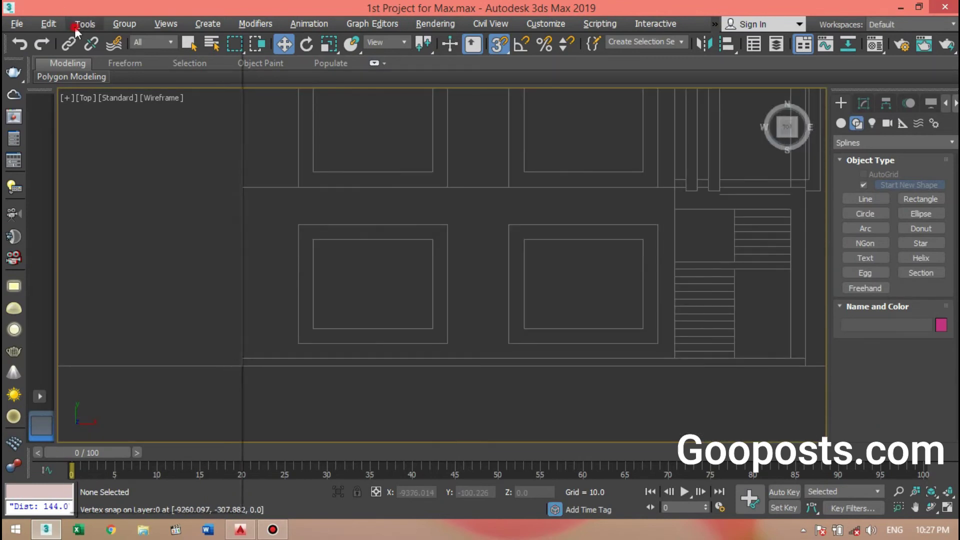
{"action": "left_click", "coordinate": [85, 24]}
{"action": "left_click", "coordinate": [100, 469]}
{"action": "left_click", "coordinate": [241, 365]}
{"action": "left_click", "coordinate": [237, 188]}
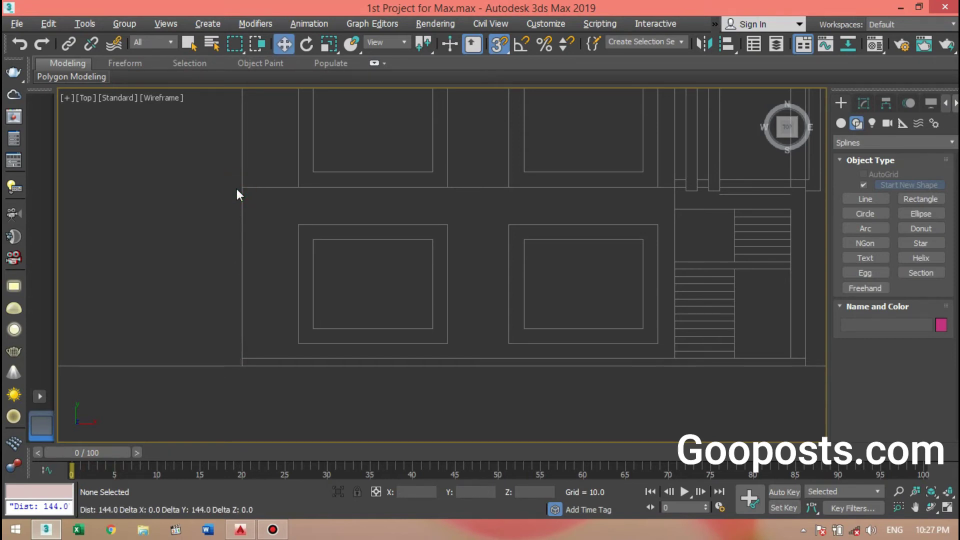
{"action": "middle_click_drag", "start_coordinate": [216, 248], "coordinate": [210, 303]}
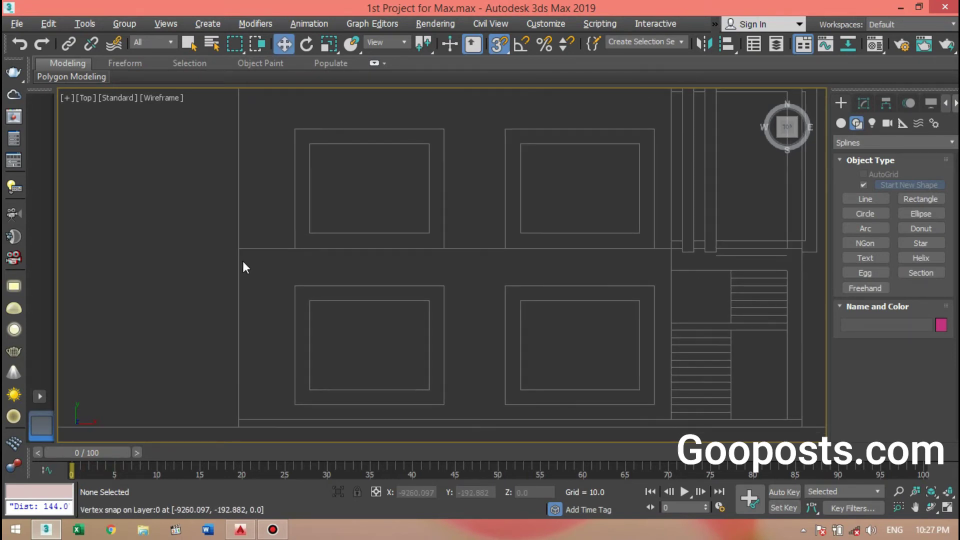
{"action": "middle_click_drag", "start_coordinate": [239, 248], "coordinate": [237, 380]}
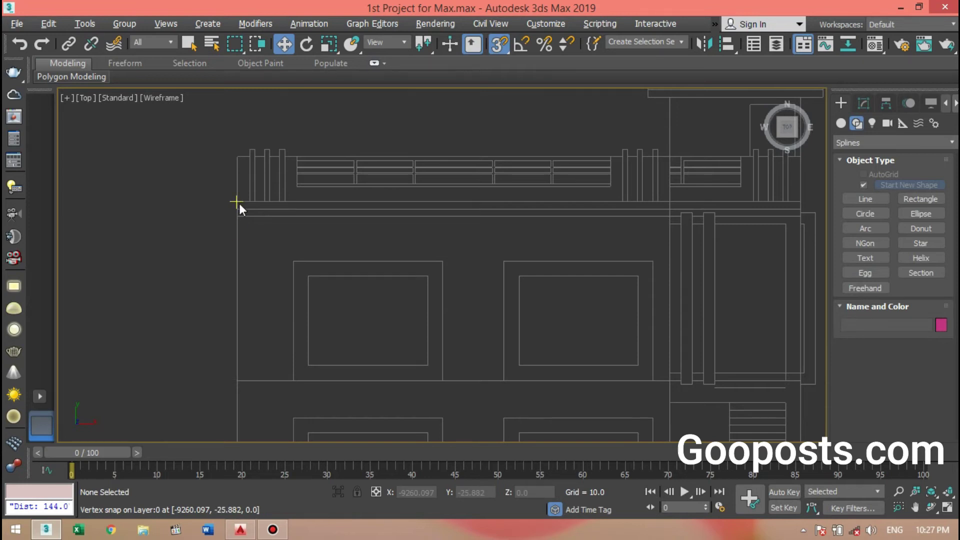
Turn off 3D snapping and extrude the outlined wall rectangle on the next floor's plan by 144 in the Perspective view
{"action": "key", "text": "alt+w"}
{"action": "left_click", "coordinate": [595, 367]}
{"action": "key", "text": "alt+w"}
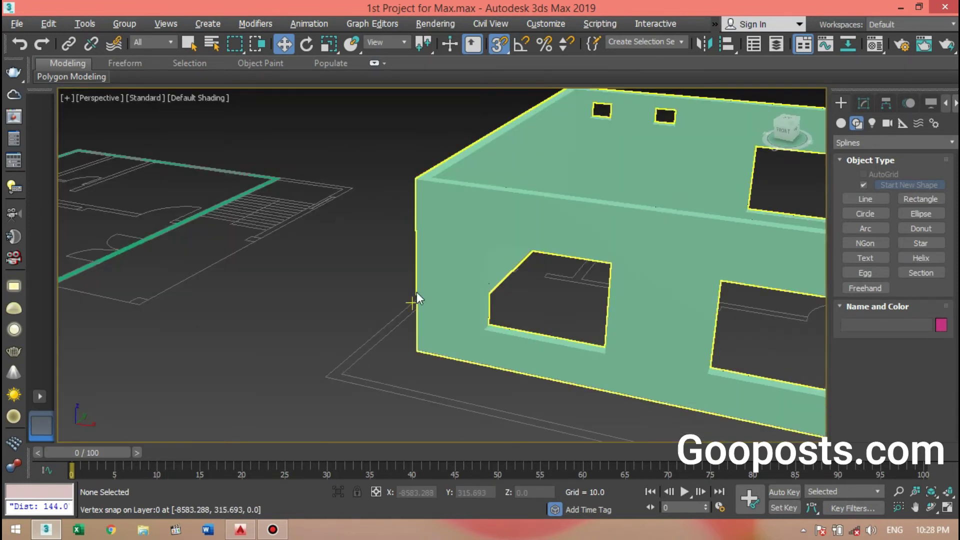
{"action": "middle_click_drag", "start_coordinate": [416, 292], "coordinate": [557, 339]}
{"action": "left_click", "coordinate": [498, 44]}
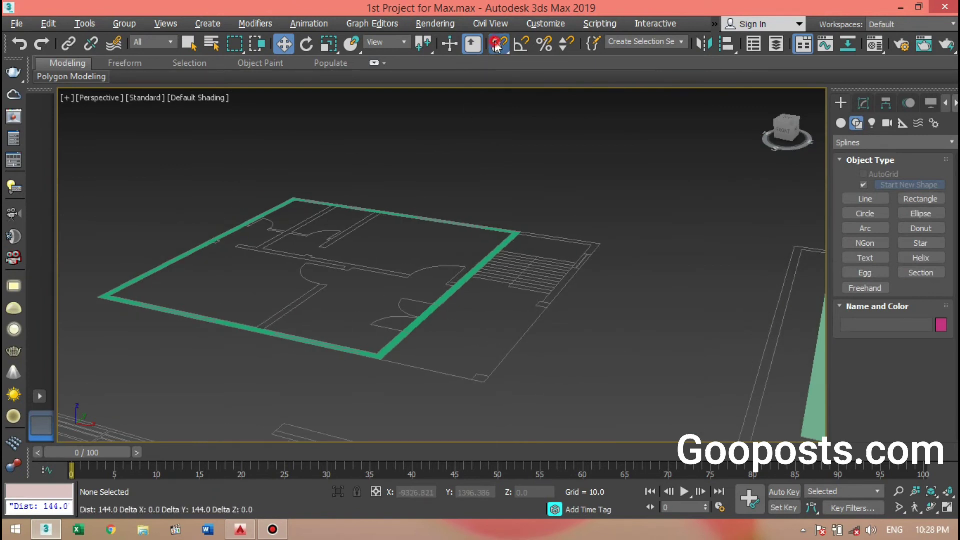
{"action": "left_click", "coordinate": [467, 275]}
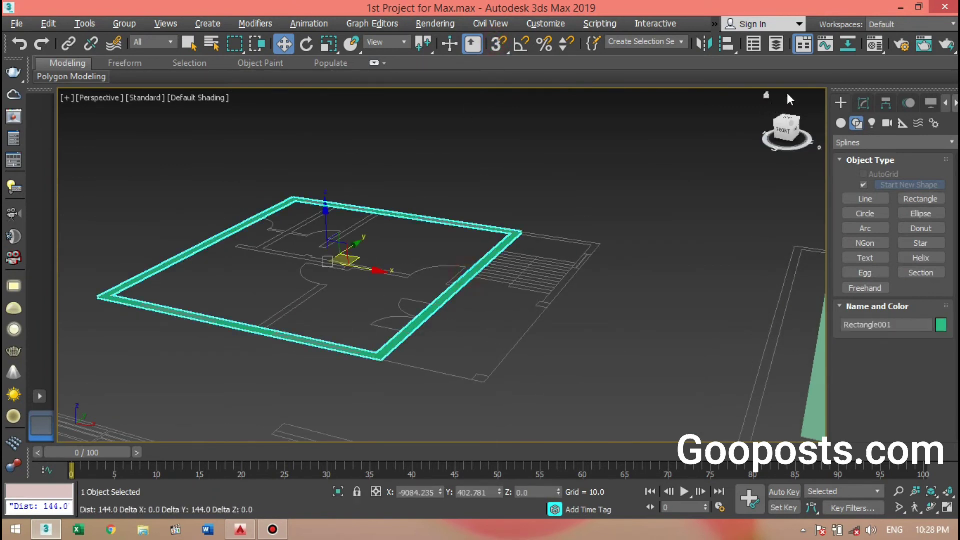
{"action": "left_click", "coordinate": [864, 103]}
{"action": "left_click", "coordinate": [865, 145]}
{"action": "left_click", "coordinate": [865, 145]}
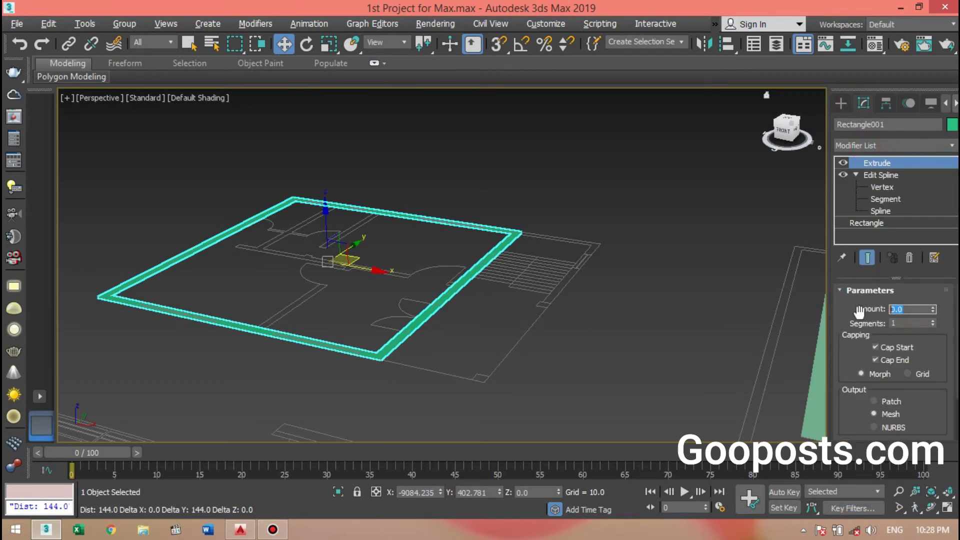
{"action": "key", "text": "Return"}
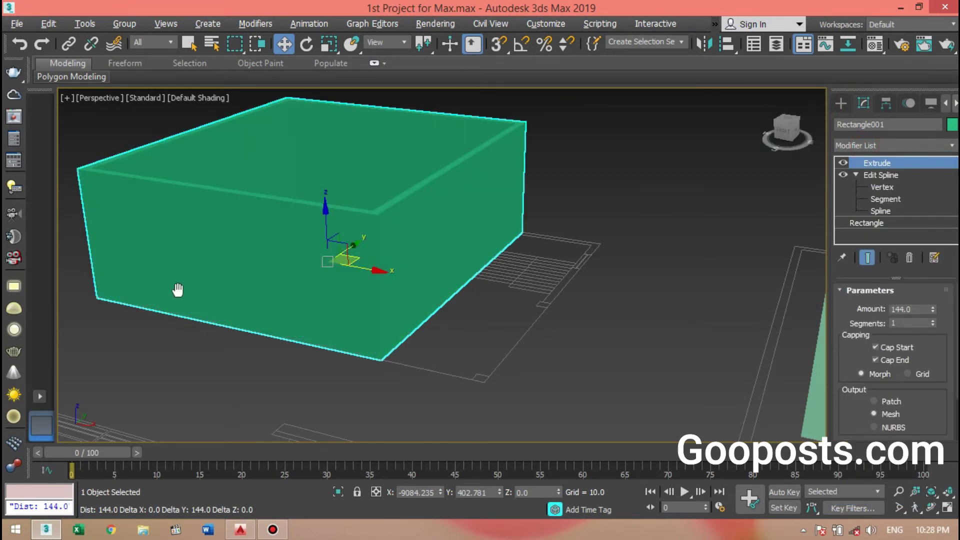
Hide the newly extruded outer walls so only the floor plan beneath them is shown
{"action": "scroll", "coordinate": [274, 320], "scroll_direction": "up", "scroll_amount": 4}
{"action": "middle_click_drag", "start_coordinate": [272, 282], "coordinate": [328, 240], "text": "alt"}
{"action": "right_click", "coordinate": [327, 239]}
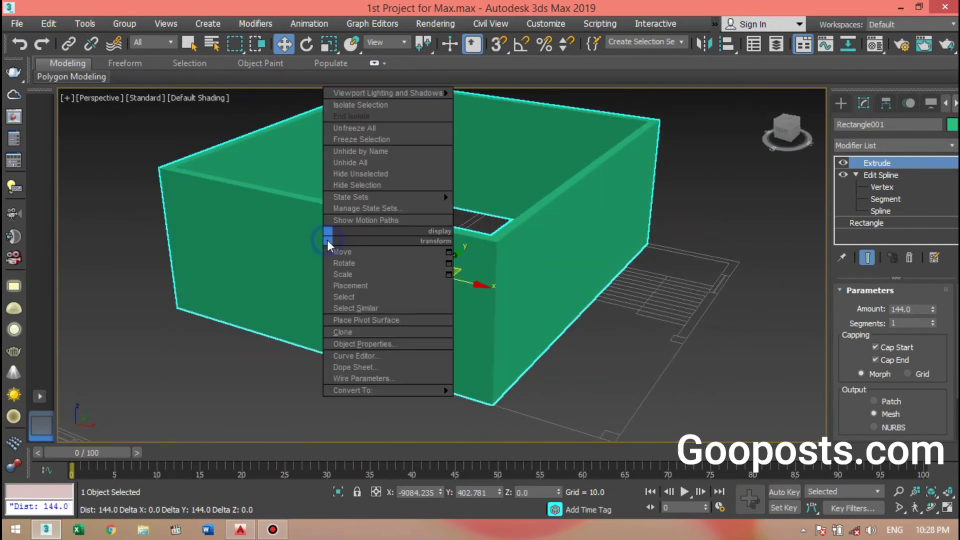
{"action": "left_click", "coordinate": [356, 185]}
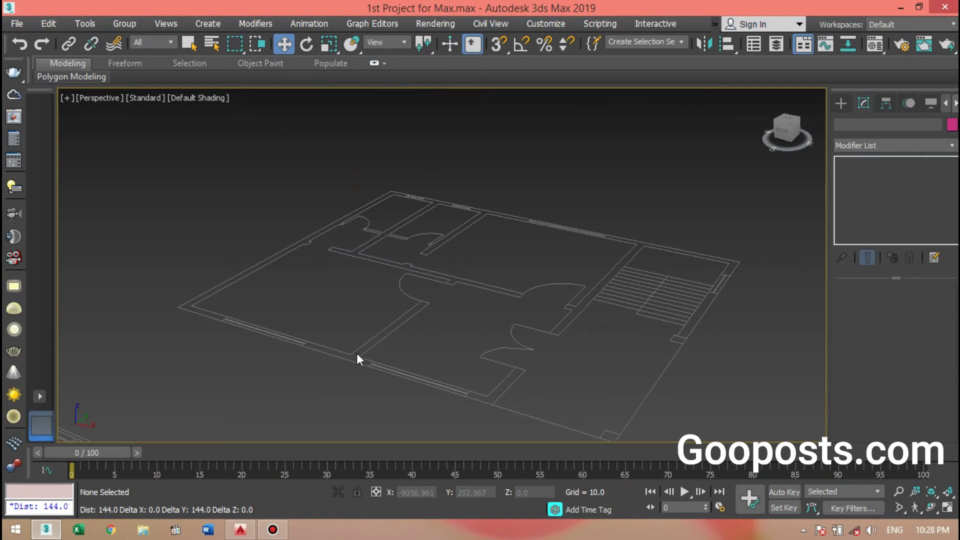
In the Top view, trace the first window in the plan's lower outer wall with a snapped rectangle, with Start New Shape off
{"action": "middle_click_drag", "start_coordinate": [270, 336], "coordinate": [283, 303]}
{"action": "key", "text": "alt+w"}
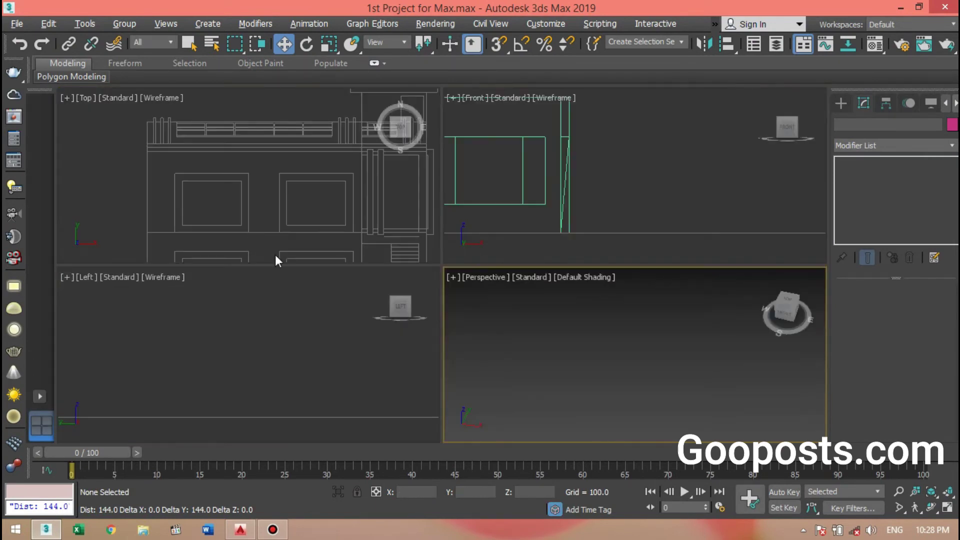
{"action": "left_click", "coordinate": [228, 230]}
{"action": "key", "text": "alt+w"}
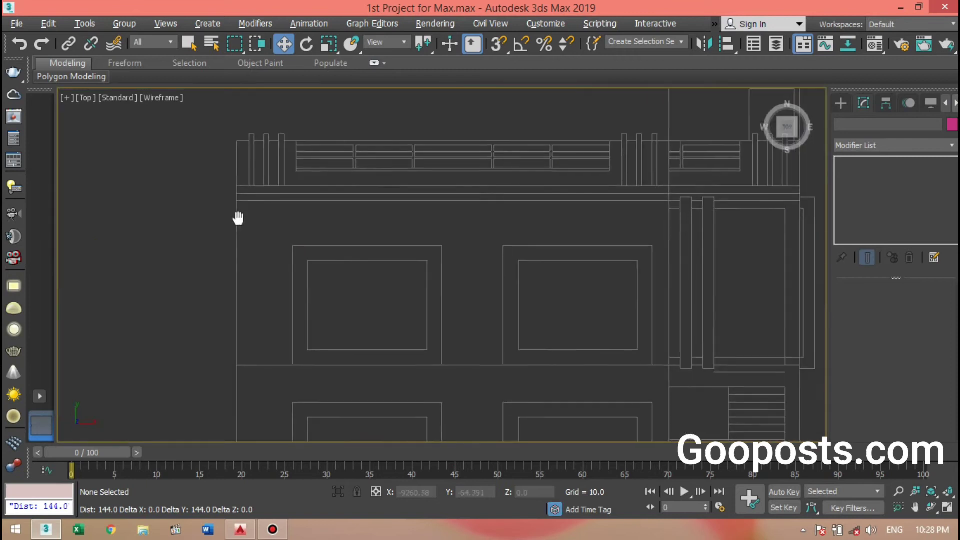
{"action": "scroll", "coordinate": [238, 217], "scroll_direction": "down", "scroll_amount": 5}
{"action": "scroll", "coordinate": [371, 260], "scroll_direction": "up", "scroll_amount": 6}
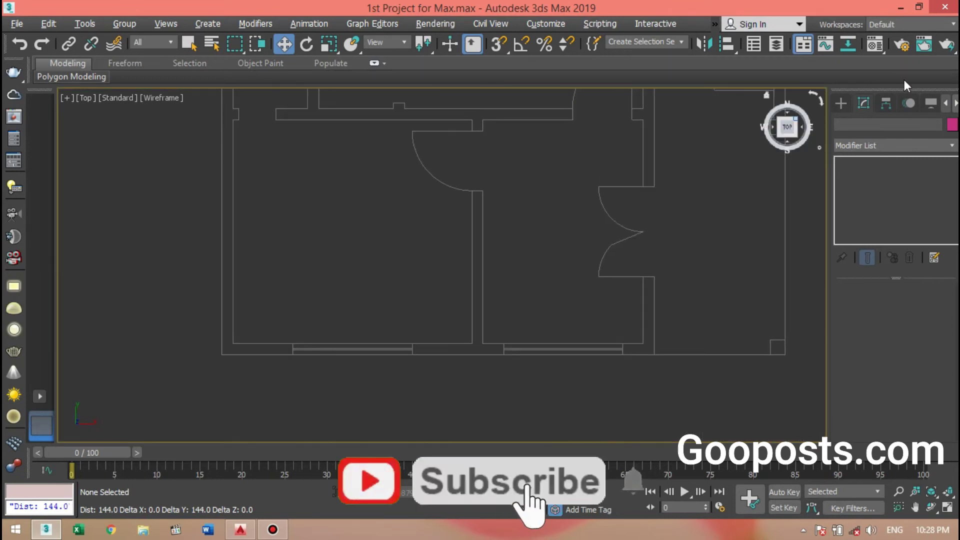
{"action": "left_click", "coordinate": [840, 103]}
{"action": "left_click", "coordinate": [920, 199]}
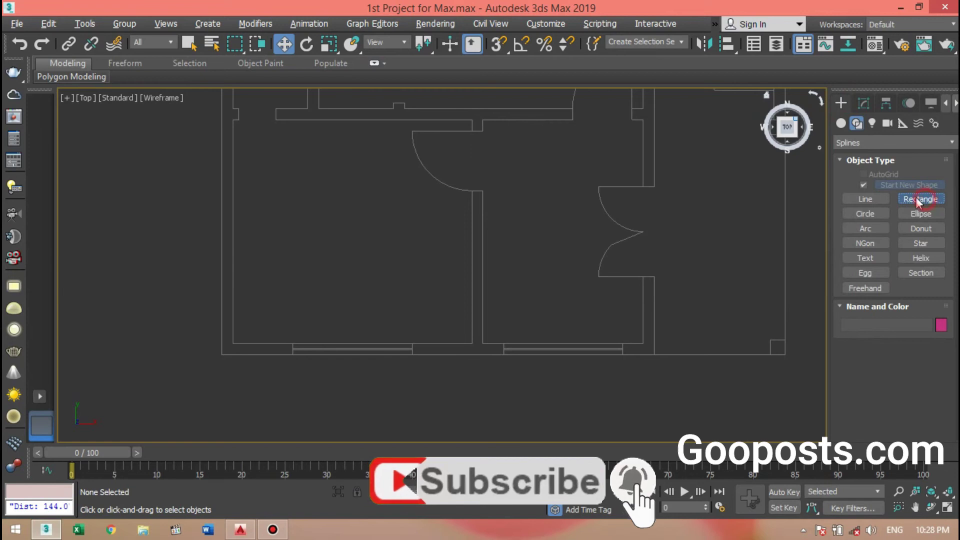
{"action": "left_click", "coordinate": [863, 184]}
{"action": "scroll", "coordinate": [251, 328], "scroll_direction": "up", "scroll_amount": 6}
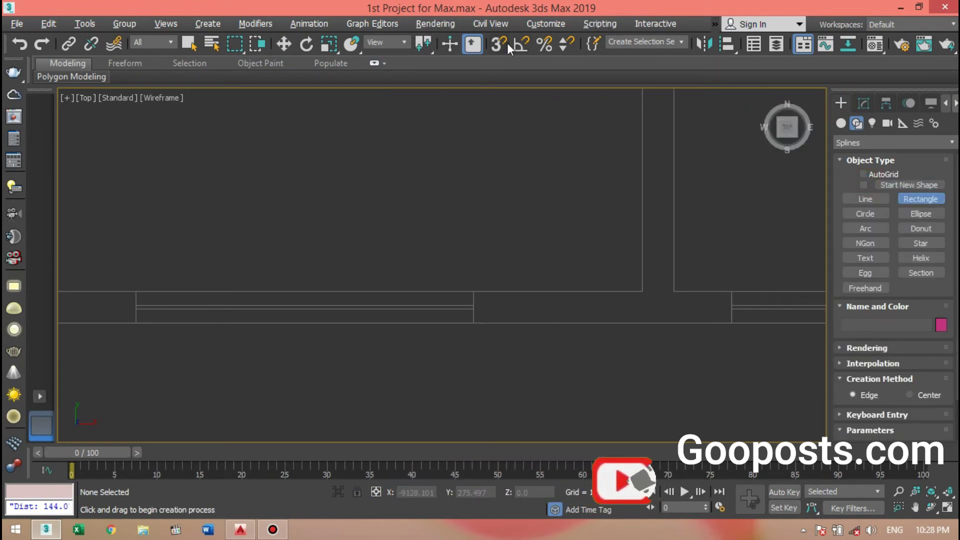
{"action": "key", "text": "s"}
{"action": "left_click_drag", "start_coordinate": [133, 289], "coordinate": [478, 321]}
Add a snapped rectangle over the second window in the plan's lower outer wall
{"action": "scroll", "coordinate": [418, 310], "scroll_direction": "down", "scroll_amount": 2}
{"action": "middle_click_drag", "start_coordinate": [418, 310], "coordinate": [325, 275]}
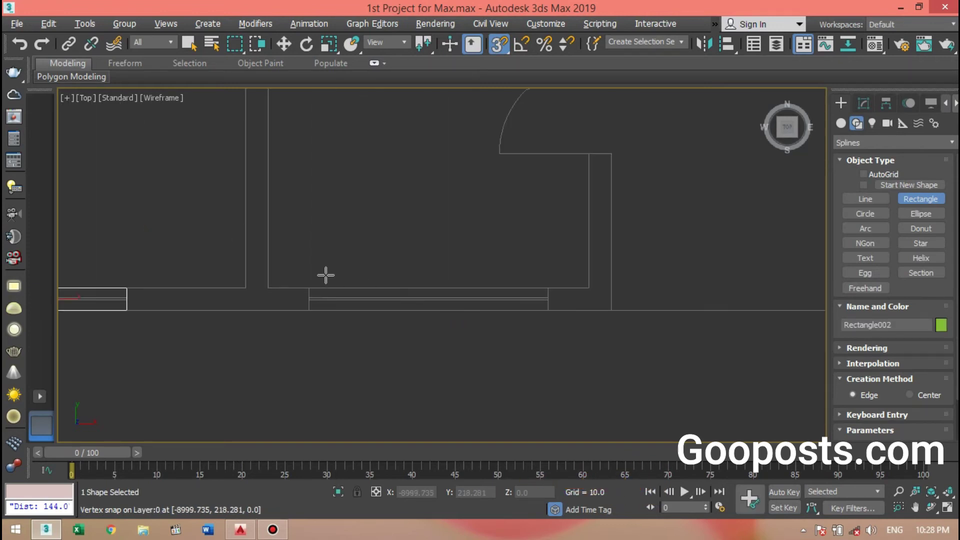
{"action": "left_click_drag", "start_coordinate": [309, 287], "coordinate": [549, 310]}
Add a snapped rectangle over the wide window in the plan's upper outer wall, between the small-window rooms and the staircase
{"action": "scroll", "coordinate": [520, 331], "scroll_direction": "down", "scroll_amount": 2}
{"action": "middle_click_drag", "start_coordinate": [500, 378], "coordinate": [562, 485]}
{"action": "scroll", "coordinate": [503, 372], "scroll_direction": "down", "scroll_amount": 1}
{"action": "middle_click_drag", "start_coordinate": [441, 318], "coordinate": [442, 421]}
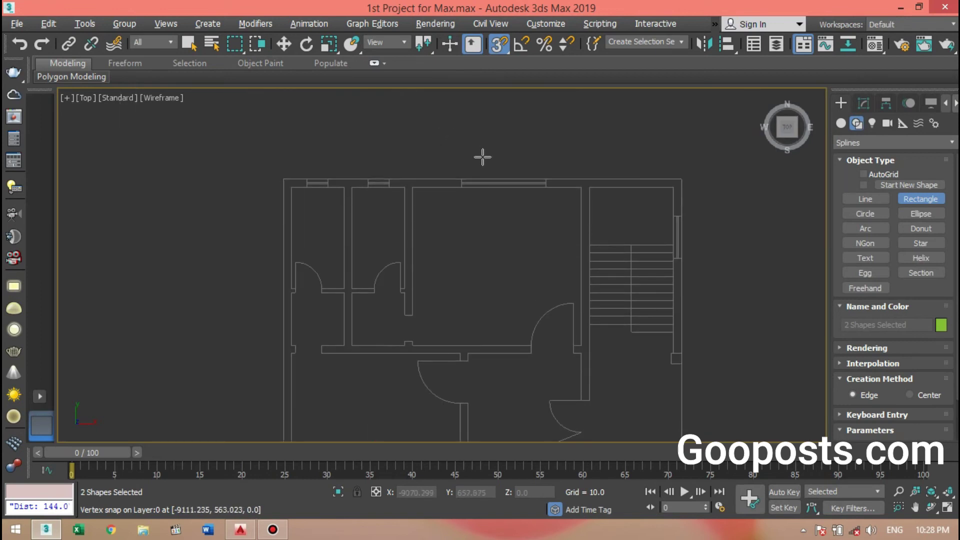
{"action": "scroll", "coordinate": [482, 157], "scroll_direction": "up", "scroll_amount": 5}
{"action": "left_click_drag", "start_coordinate": [420, 213], "coordinate": [658, 238]}
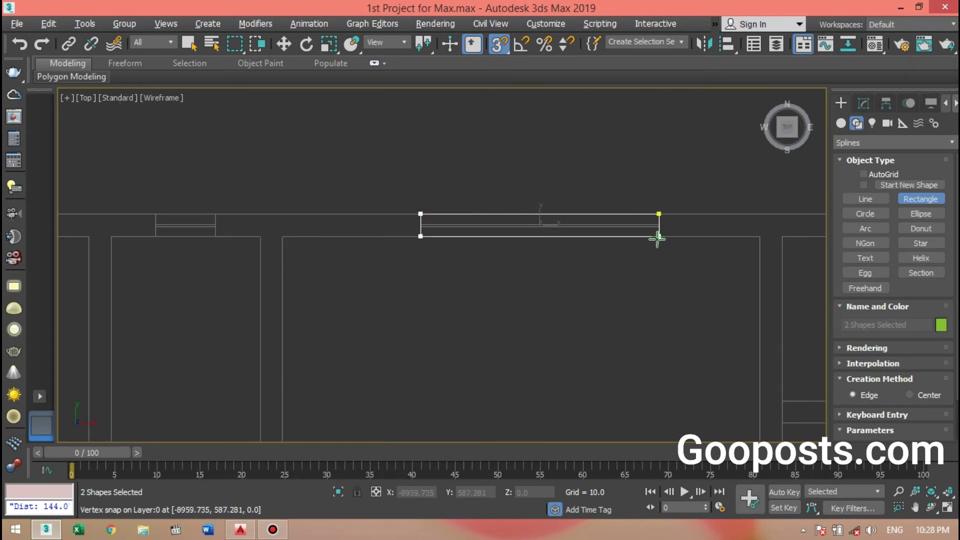
Finish tracing the window rectangles, return to the Move tool and turn 3D snapping off
{"action": "scroll", "coordinate": [268, 250], "scroll_direction": "down", "scroll_amount": 5}
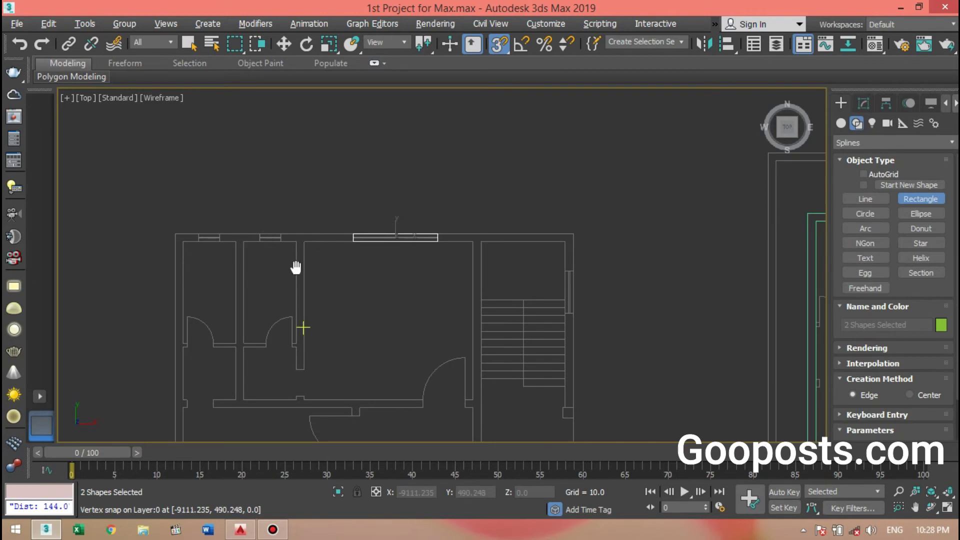
{"action": "middle_click_drag", "start_coordinate": [296, 267], "coordinate": [304, 195]}
{"action": "scroll", "coordinate": [312, 222], "scroll_direction": "down", "scroll_amount": 2}
{"action": "scroll", "coordinate": [322, 320], "scroll_direction": "up", "scroll_amount": 1}
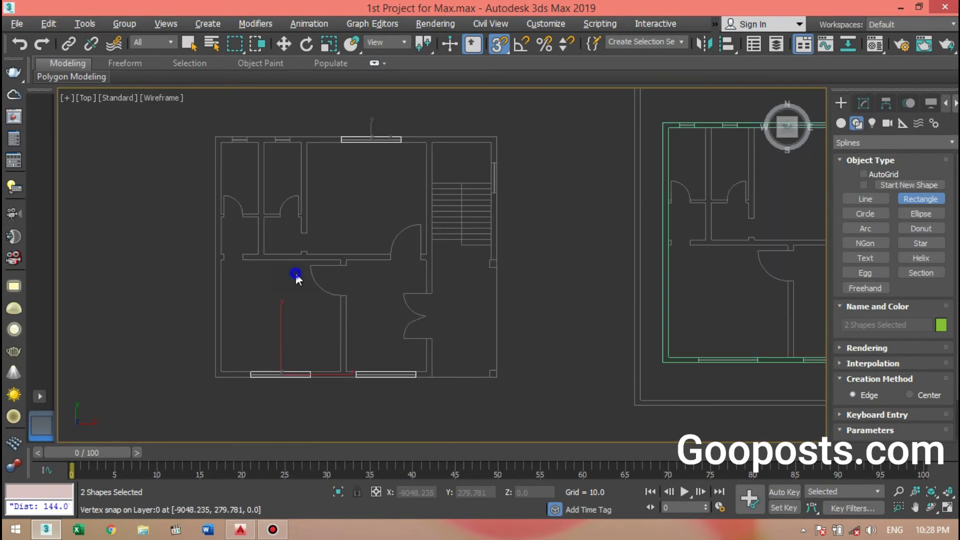
{"action": "key", "text": "w"}
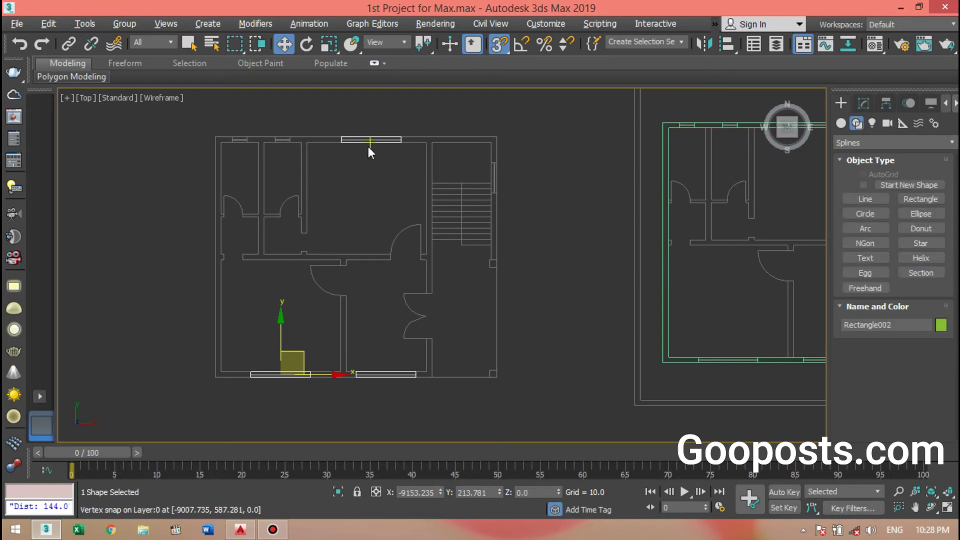
{"action": "middle_click_drag", "start_coordinate": [343, 268], "coordinate": [305, 256]}
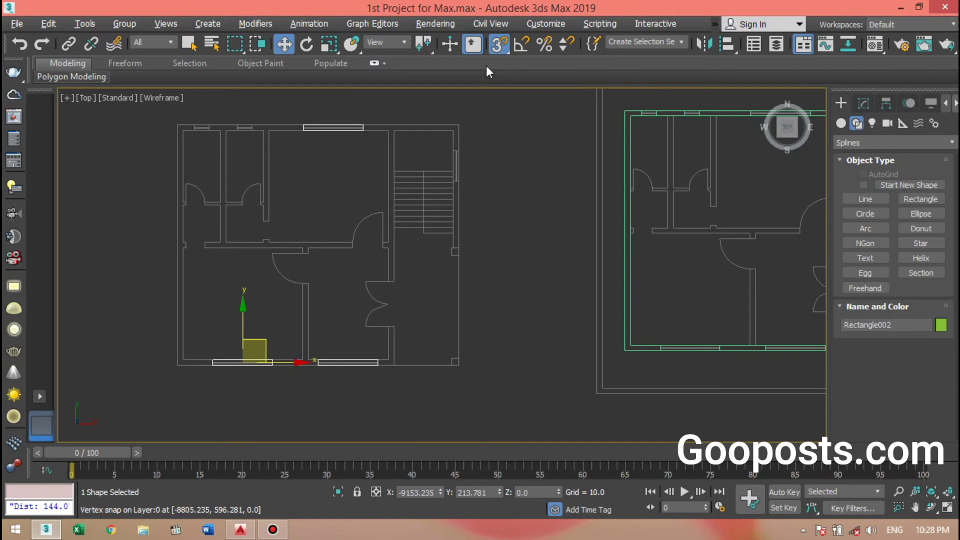
{"action": "left_click", "coordinate": [498, 43]}
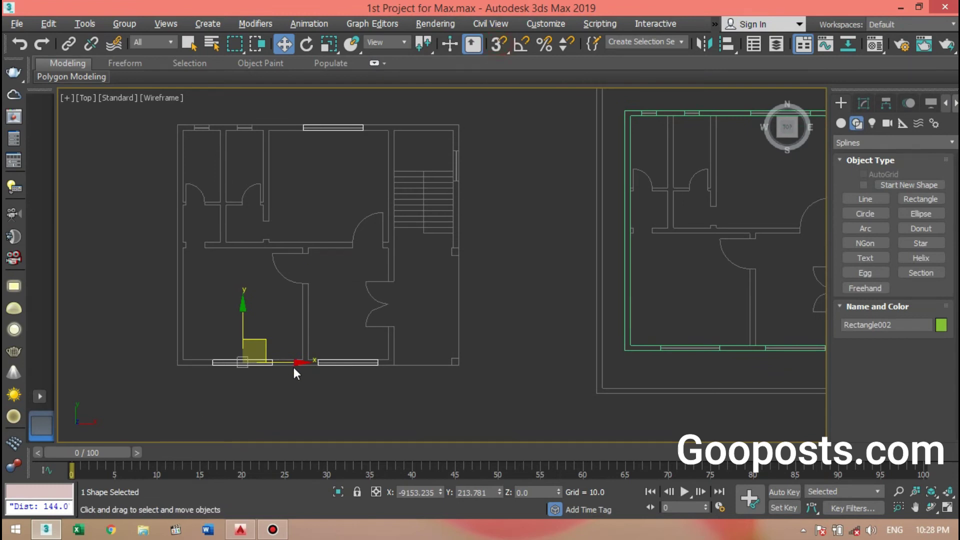
Extrude the traced window rectangles 72 units with the Extrude modifier, working in the Perspective view
{"action": "key", "text": "alt+w"}
{"action": "scroll", "coordinate": [544, 352], "scroll_direction": "up", "scroll_amount": 3}
{"action": "key", "text": "alt+w"}
{"action": "scroll", "coordinate": [404, 330], "scroll_direction": "down", "scroll_amount": 1}
{"action": "middle_click_drag", "start_coordinate": [404, 330], "coordinate": [540, 280], "text": "alt"}
{"action": "left_click", "coordinate": [864, 103]}
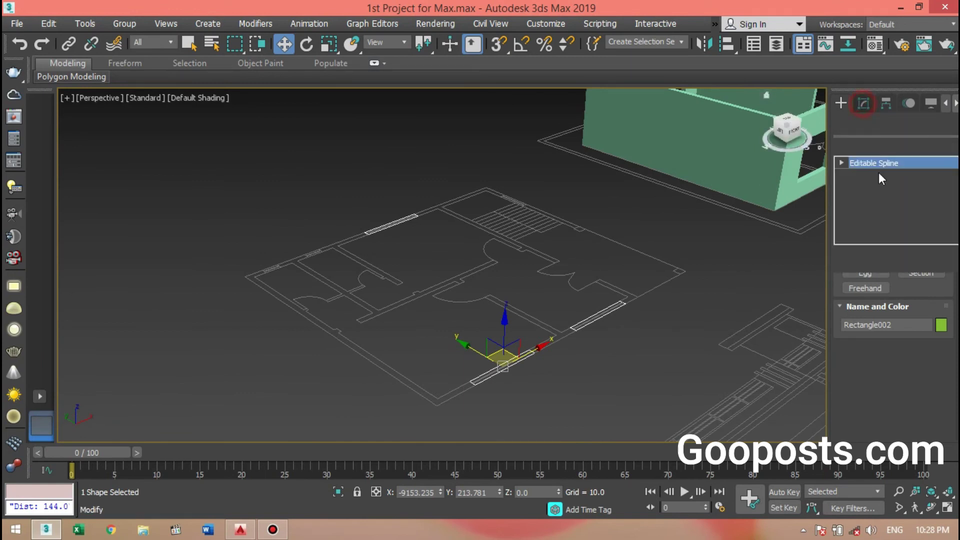
{"action": "left_click", "coordinate": [868, 144]}
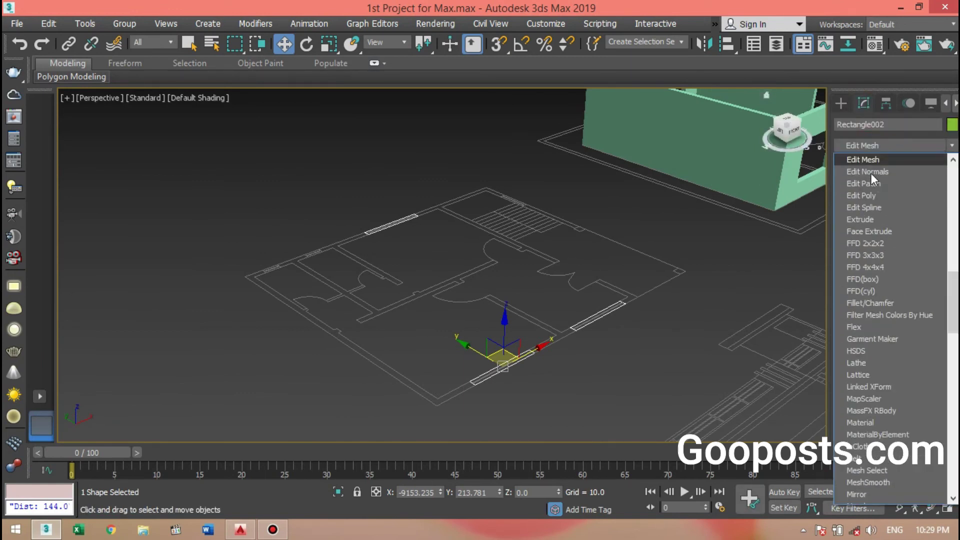
{"action": "left_click", "coordinate": [870, 220]}
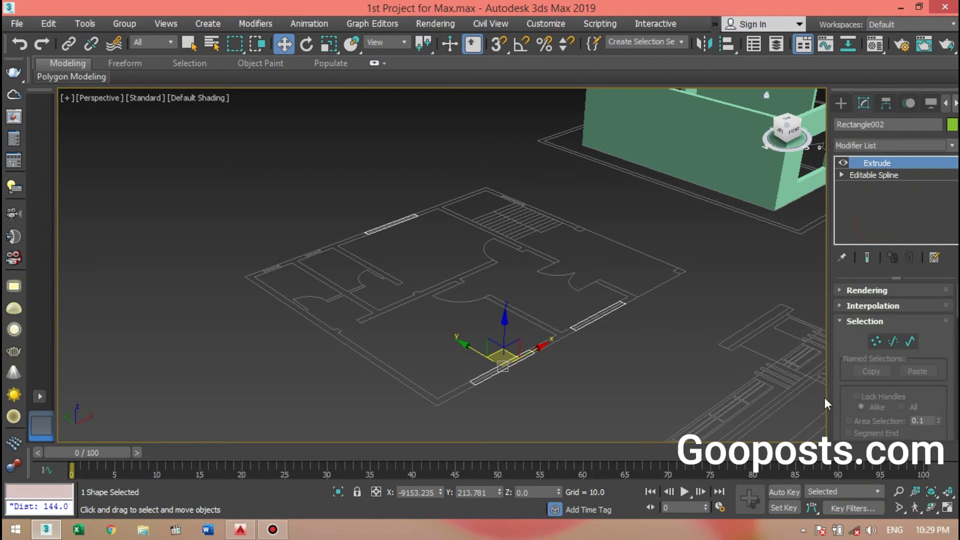
{"action": "left_click_drag", "start_coordinate": [915, 309], "coordinate": [845, 311]}
{"action": "type", "text": "6"}
{"action": "key", "text": "BackSpace"}
{"action": "type", "text": "72"}
{"action": "key", "text": "Return"}
{"action": "scroll", "coordinate": [335, 352], "scroll_direction": "up", "scroll_amount": 5}
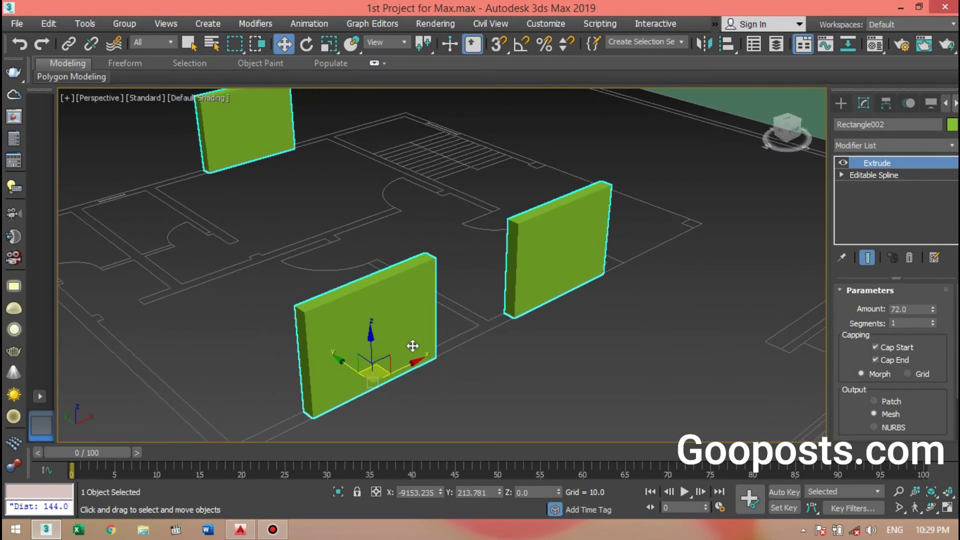
Raise the extruded window blocks to a Z position of 12
{"action": "middle_click_drag", "start_coordinate": [244, 269], "coordinate": [273, 272]}
{"action": "left_click", "coordinate": [541, 496]}
{"action": "type", "text": "12"}
{"action": "key", "text": "Return"}
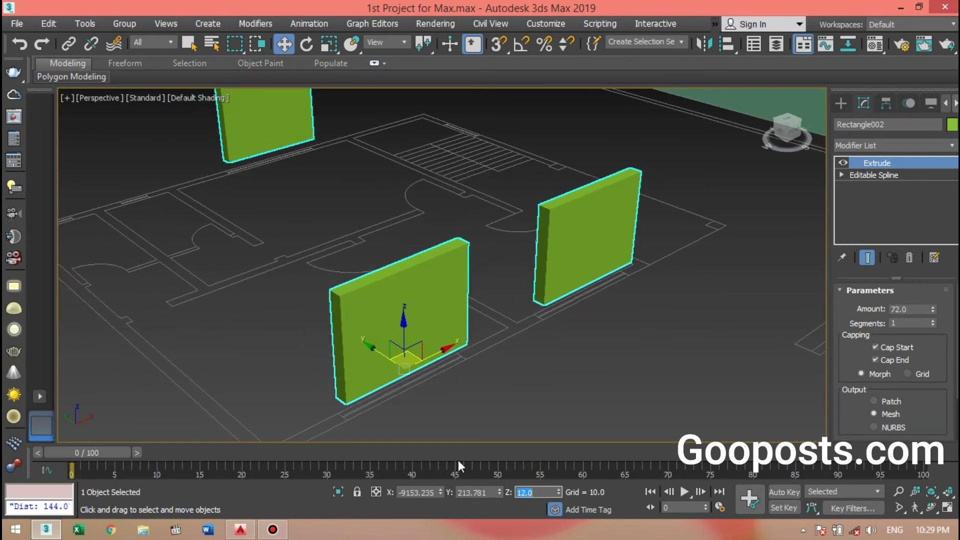
Examine the window outlines and their sill height in the elevation drawing in the Top view
{"action": "middle_click_drag", "start_coordinate": [360, 325], "coordinate": [392, 332]}
{"action": "key", "text": "alt+w"}
{"action": "middle_click_drag", "start_coordinate": [258, 142], "coordinate": [254, 136]}
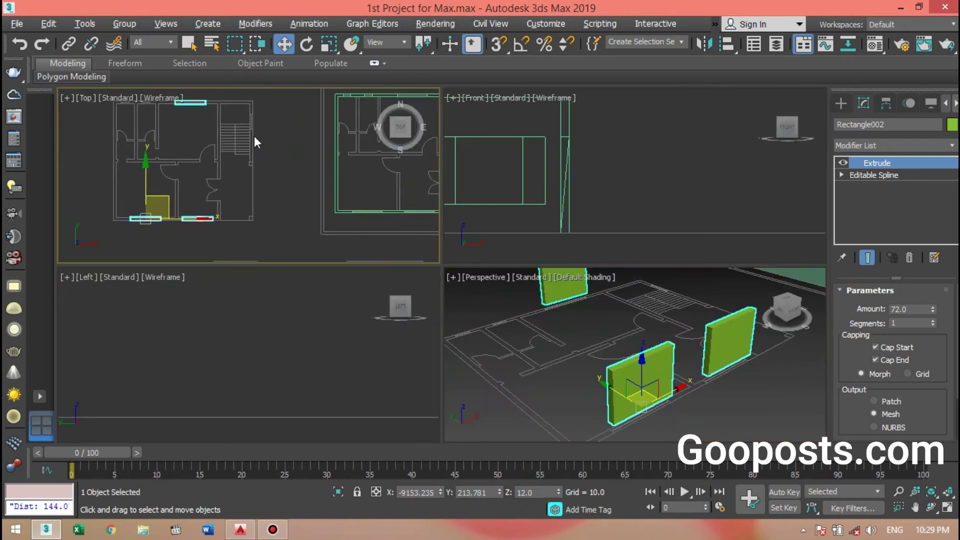
{"action": "scroll", "coordinate": [260, 140], "scroll_direction": "down", "scroll_amount": 4}
{"action": "middle_click_drag", "start_coordinate": [214, 268], "coordinate": [219, 158]}
{"action": "scroll", "coordinate": [218, 196], "scroll_direction": "up", "scroll_amount": 6}
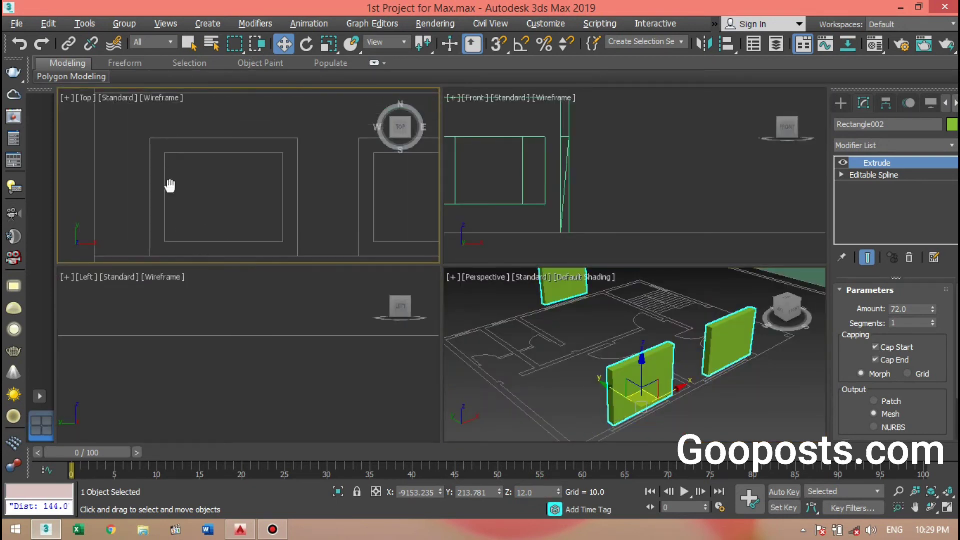
{"action": "scroll", "coordinate": [167, 229], "scroll_direction": "up", "scroll_amount": 2}
{"action": "middle_click_drag", "start_coordinate": [165, 229], "coordinate": [173, 188]}
{"action": "scroll", "coordinate": [172, 190], "scroll_direction": "down", "scroll_amount": 2}
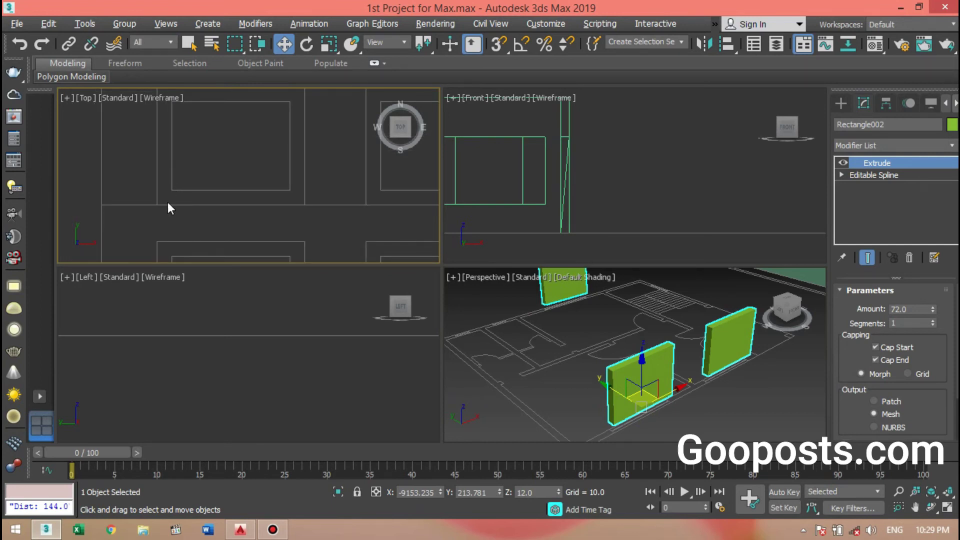
{"action": "middle_click_drag", "start_coordinate": [613, 357], "coordinate": [600, 364]}
{"action": "key", "text": "alt+w"}
{"action": "key", "text": "alt+w"}
Deselect the window blocks and trace the outer wall's double-door opening with a snapped rectangle, about 9 by 72 units, in the Top view
{"action": "scroll", "coordinate": [260, 179], "scroll_direction": "down", "scroll_amount": 8}
{"action": "middle_click_drag", "start_coordinate": [270, 190], "coordinate": [263, 264]}
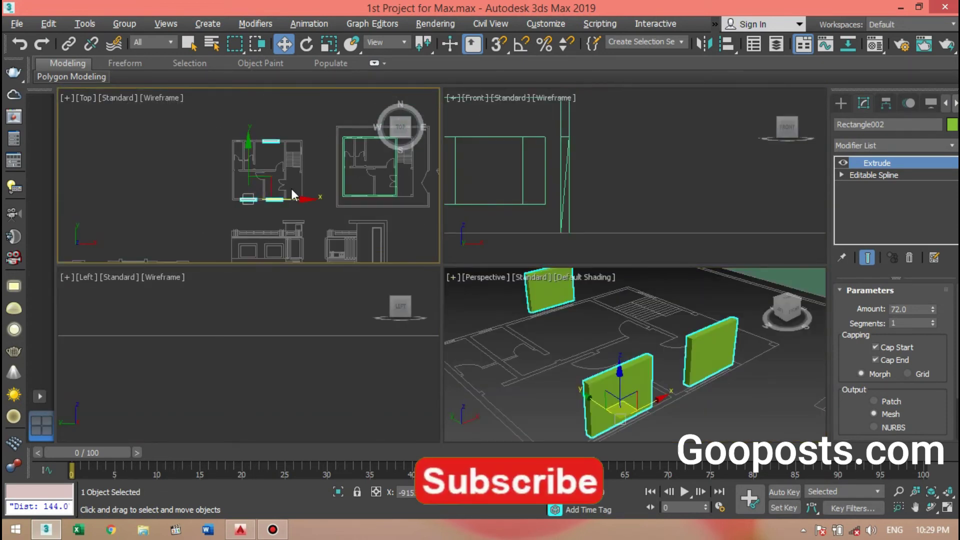
{"action": "key", "text": "alt+w"}
{"action": "scroll", "coordinate": [395, 314], "scroll_direction": "up", "scroll_amount": 5}
{"action": "scroll", "coordinate": [394, 307], "scroll_direction": "up", "scroll_amount": 2}
{"action": "middle_click_drag", "start_coordinate": [390, 290], "coordinate": [416, 410]}
{"action": "left_click", "coordinate": [449, 252]}
{"action": "left_click", "coordinate": [841, 104]}
{"action": "left_click", "coordinate": [915, 198]}
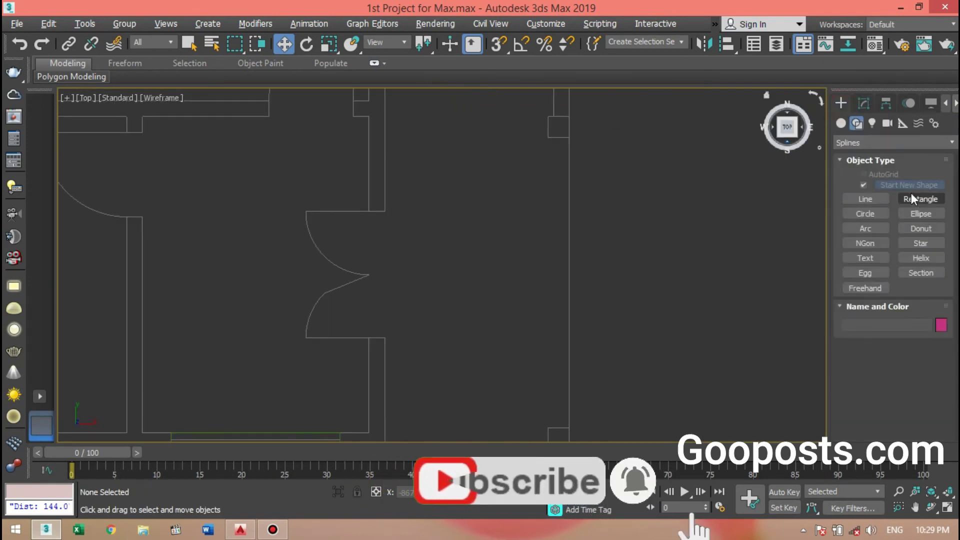
{"action": "left_click", "coordinate": [497, 45]}
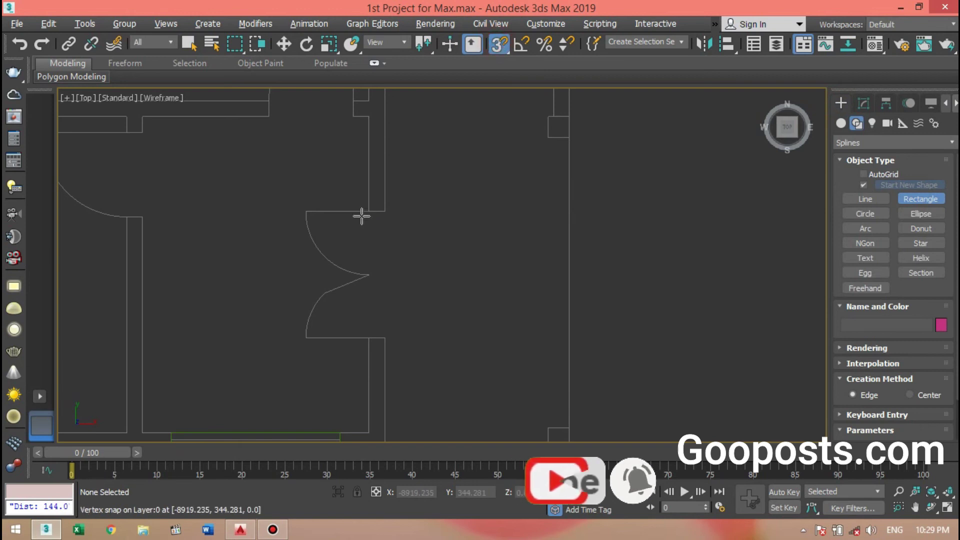
{"action": "mouse_move", "coordinate": [368, 211]}
{"action": "left_mouse_down"}
{"action": "mouse_move", "coordinate": [396, 340]}
{"action": "mouse_move", "coordinate": [386, 337]}
{"action": "left_mouse_up"}
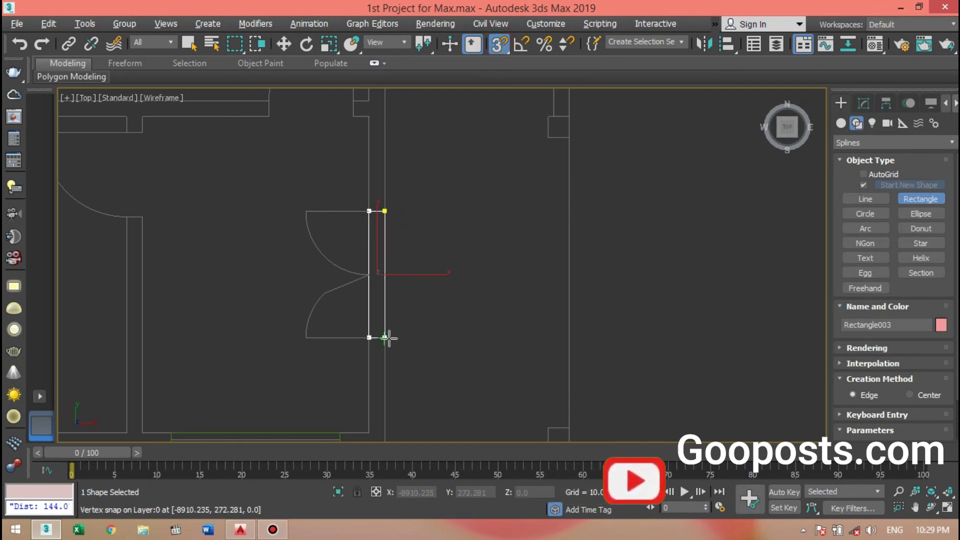
{"action": "key", "text": "w"}
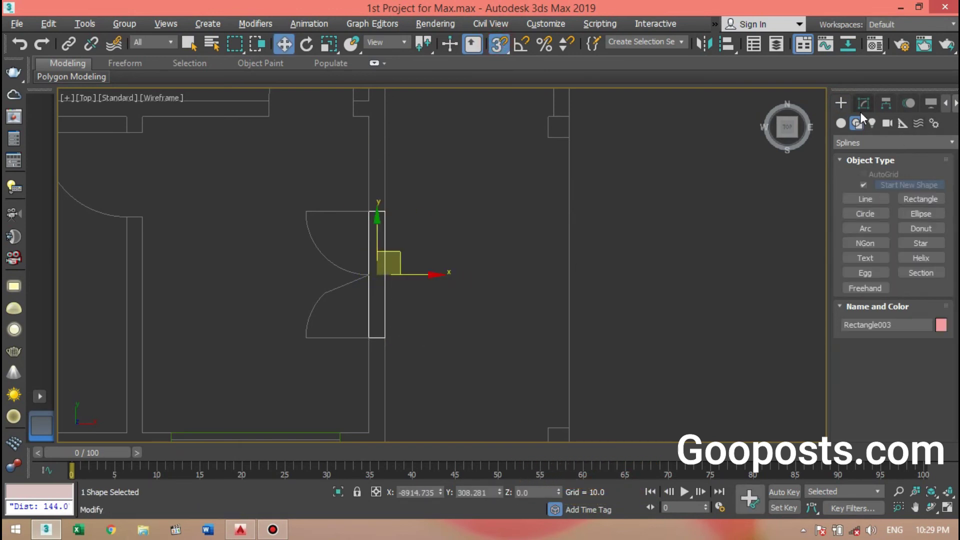
Extrude the double-door rectangle 96 units
{"action": "left_click", "coordinate": [863, 103]}
{"action": "left_click", "coordinate": [861, 144]}
{"action": "scroll", "coordinate": [873, 189], "scroll_direction": "down", "scroll_amount": 10}
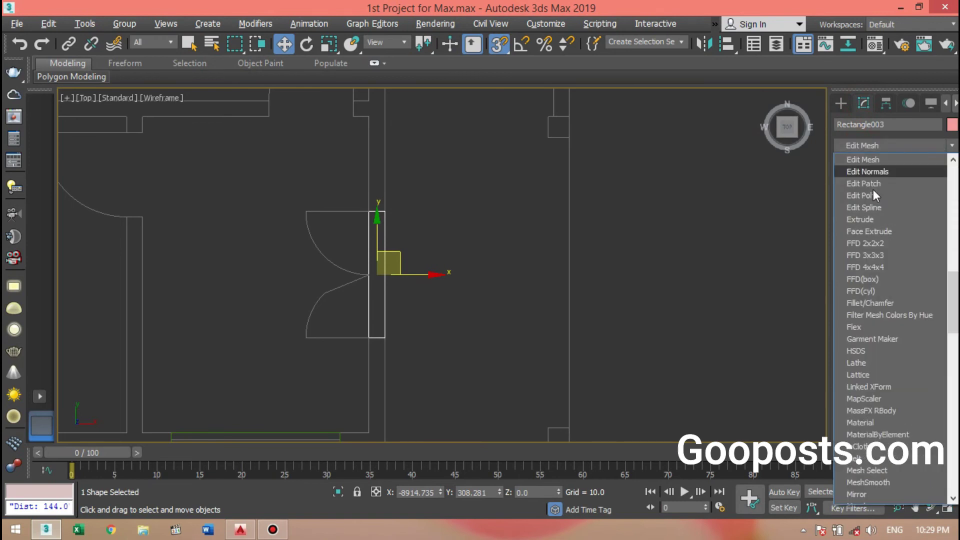
{"action": "left_click", "coordinate": [871, 220]}
{"action": "double_click", "coordinate": [911, 309]}
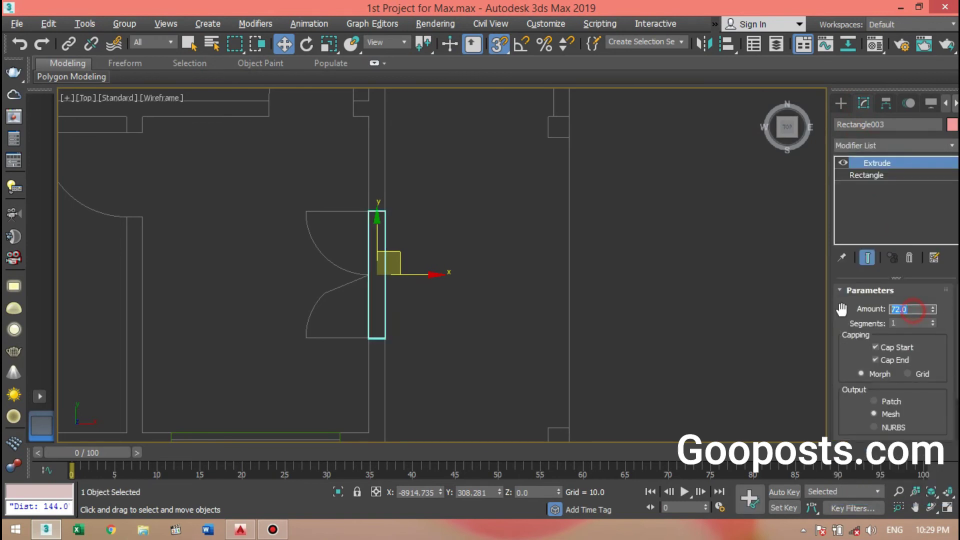
{"action": "type", "text": "8"}
Examine the two elevation drawings below the plans for the upper-floor door, and return to the door rectangle
{"action": "middle_click_drag", "start_coordinate": [503, 357], "coordinate": [507, 228]}
{"action": "scroll", "coordinate": [450, 227], "scroll_direction": "down", "scroll_amount": 4}
{"action": "middle_click_drag", "start_coordinate": [414, 347], "coordinate": [358, 270]}
{"action": "mouse_move", "coordinate": [523, 322]}
{"action": "middle_mouse_down"}
{"action": "mouse_move", "coordinate": [529, 349]}
{"action": "mouse_move", "coordinate": [535, 338]}
{"action": "mouse_move", "coordinate": [522, 331]}
{"action": "middle_mouse_up"}
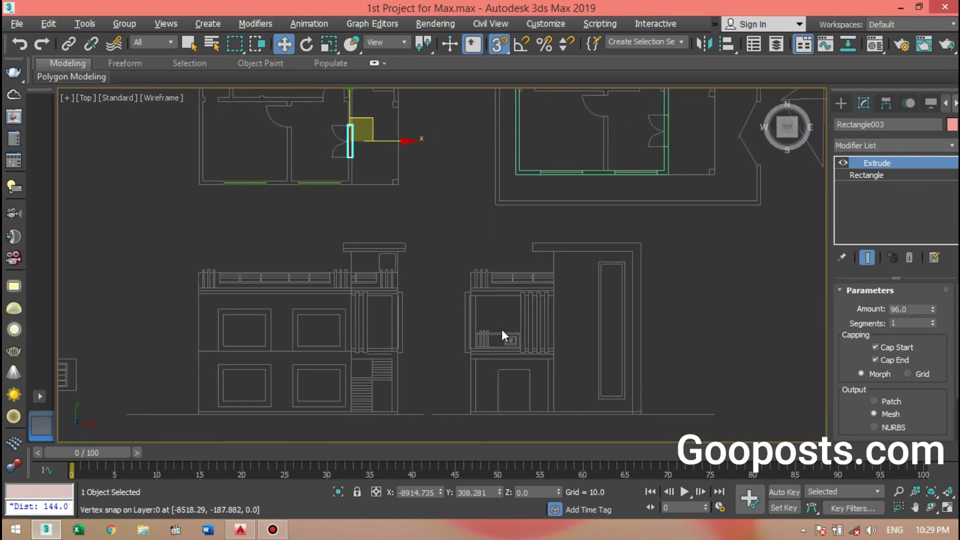
{"action": "scroll", "coordinate": [505, 335], "scroll_direction": "up", "scroll_amount": 5}
{"action": "scroll", "coordinate": [521, 243], "scroll_direction": "down", "scroll_amount": 5}
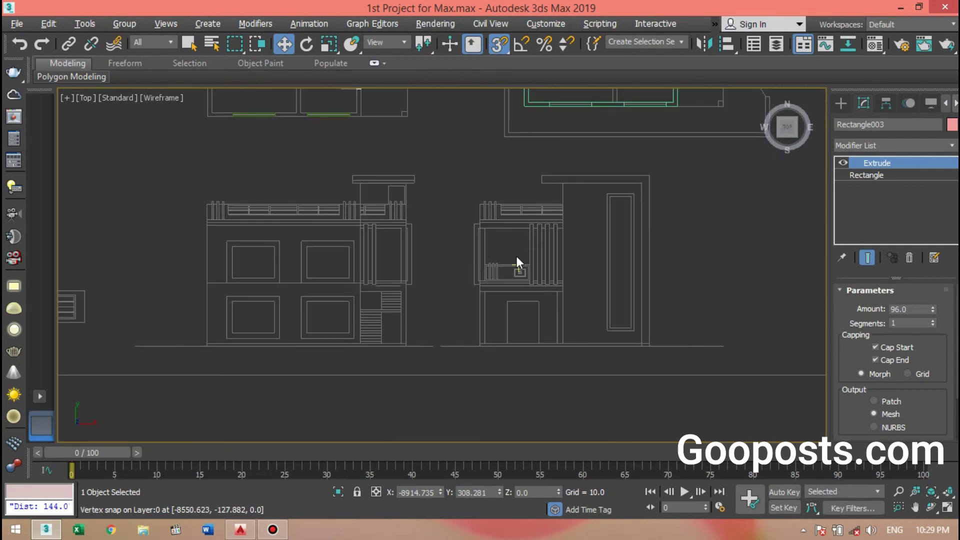
{"action": "middle_click_drag", "start_coordinate": [518, 266], "coordinate": [514, 357]}
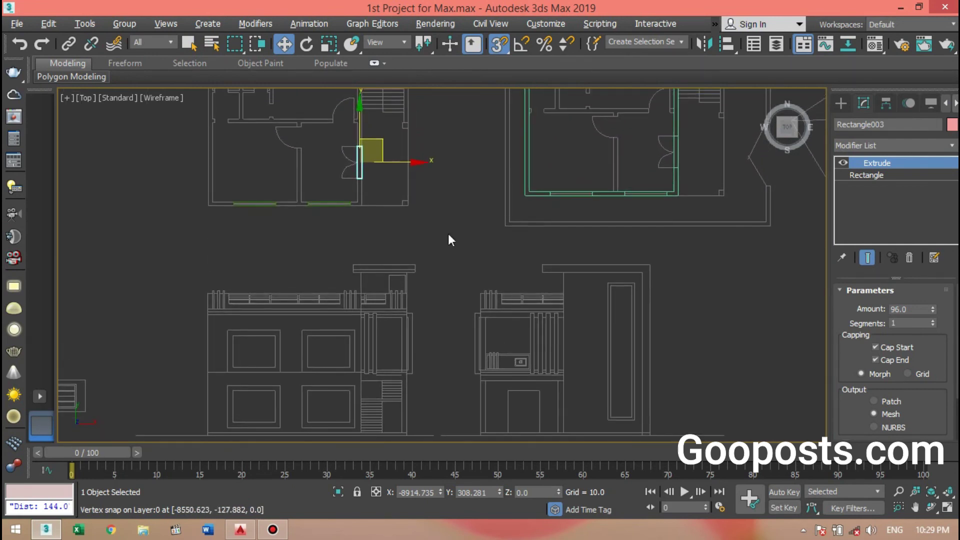
{"action": "scroll", "coordinate": [363, 158], "scroll_direction": "up", "scroll_amount": 4}
{"action": "scroll", "coordinate": [330, 175], "scroll_direction": "up", "scroll_amount": 2}
{"action": "middle_click_drag", "start_coordinate": [379, 255], "coordinate": [421, 308]}
{"action": "scroll", "coordinate": [421, 308], "scroll_direction": "down", "scroll_amount": 2}
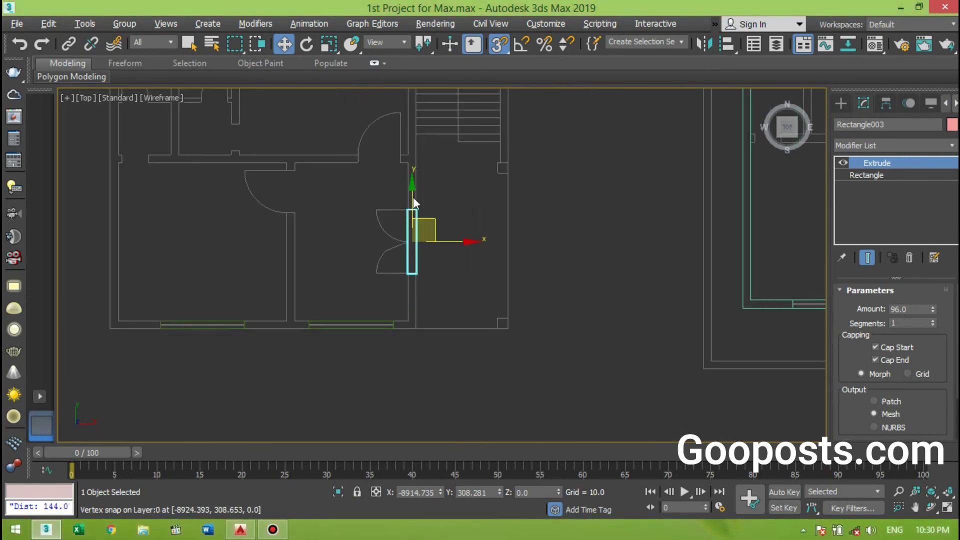
{"action": "middle_click_drag", "start_coordinate": [343, 212], "coordinate": [408, 244]}
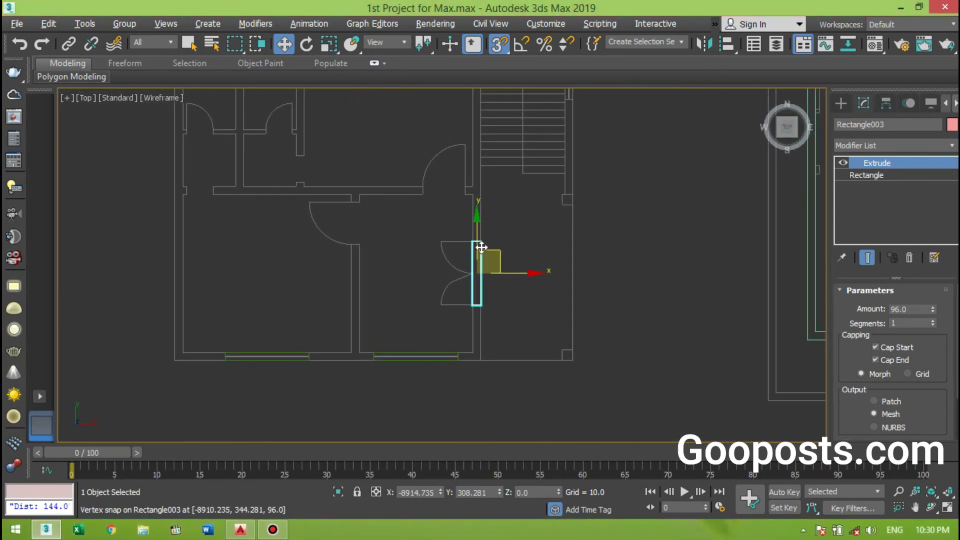
Turn snapping off and widen the door block's base rectangle to about 25.56 units so it passes through both wall faces
{"action": "left_click", "coordinate": [497, 46]}
{"action": "left_click", "coordinate": [868, 176]}
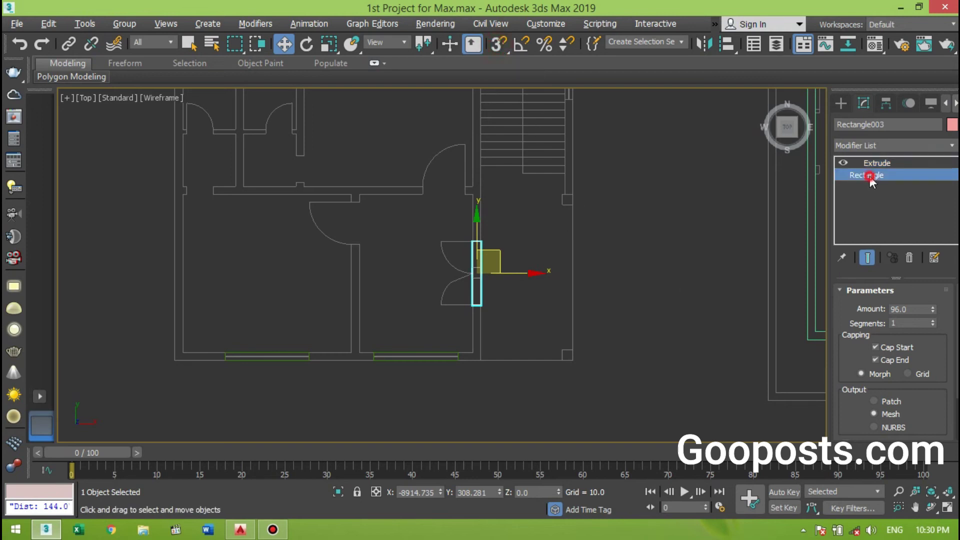
{"action": "scroll", "coordinate": [476, 279], "scroll_direction": "up", "scroll_amount": 3}
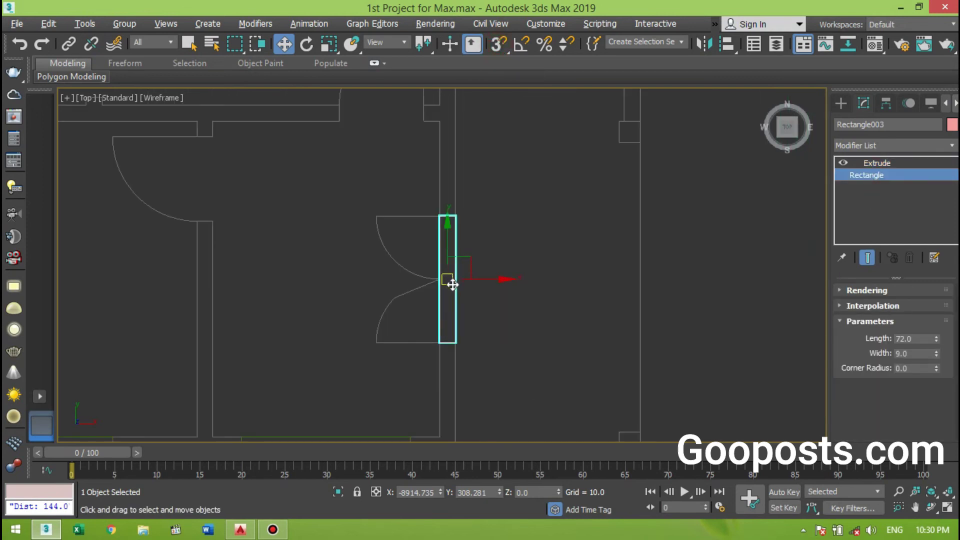
{"action": "left_click_drag", "start_coordinate": [937, 352], "coordinate": [937, 320]}
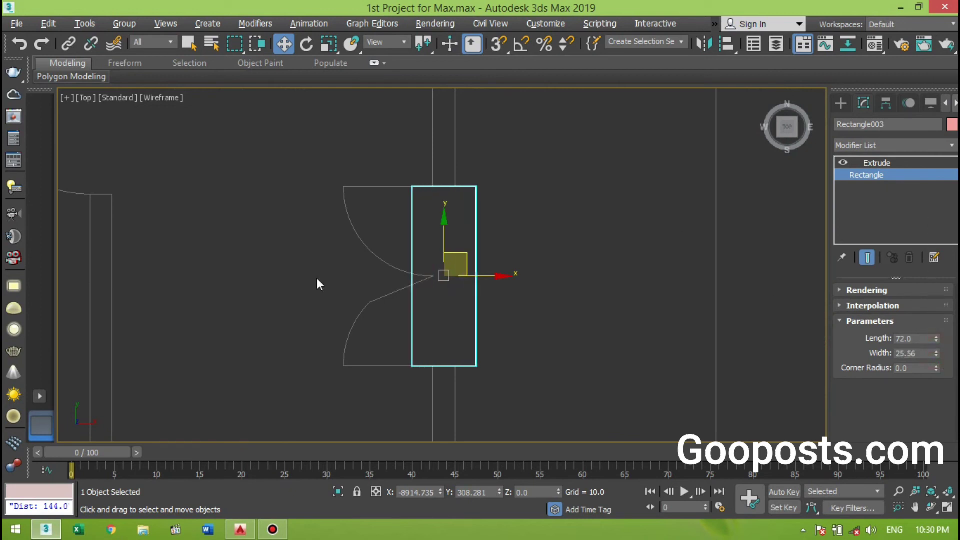
{"action": "scroll", "coordinate": [421, 193], "scroll_direction": "down", "scroll_amount": 3}
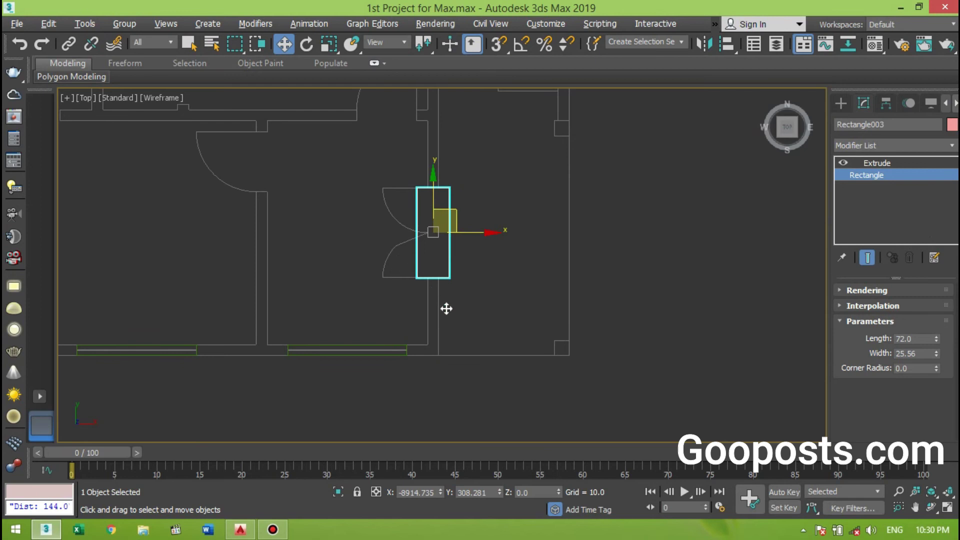
Unhide the outer walls so they show together with the window and door blocks in the Perspective view
{"action": "key", "text": "alt+w"}
{"action": "right_click", "coordinate": [519, 357]}
{"action": "key", "text": "alt+w"}
{"action": "middle_click_drag", "start_coordinate": [457, 315], "coordinate": [397, 319], "text": "alt"}
{"action": "scroll", "coordinate": [430, 276], "scroll_direction": "down", "scroll_amount": 3}
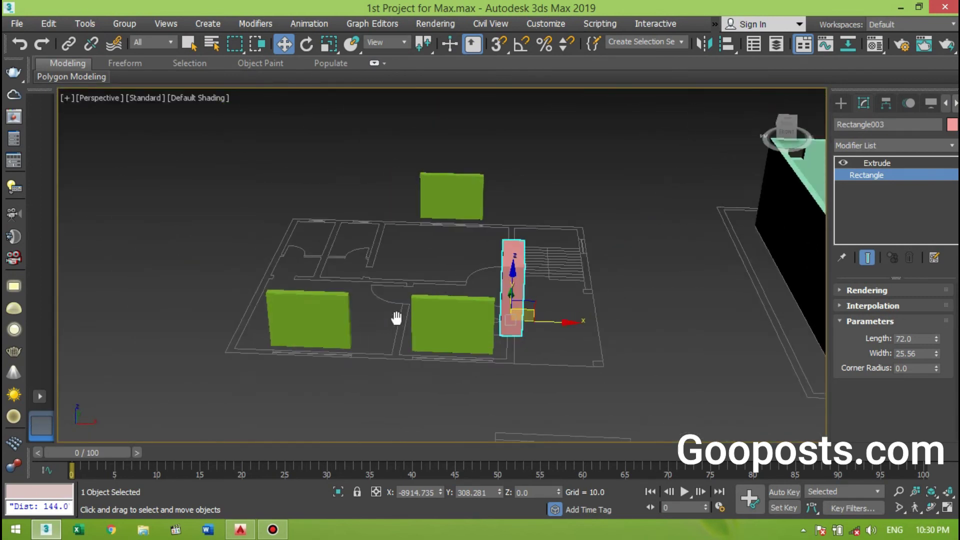
{"action": "right_click", "coordinate": [363, 269]}
{"action": "left_click", "coordinate": [374, 190]}
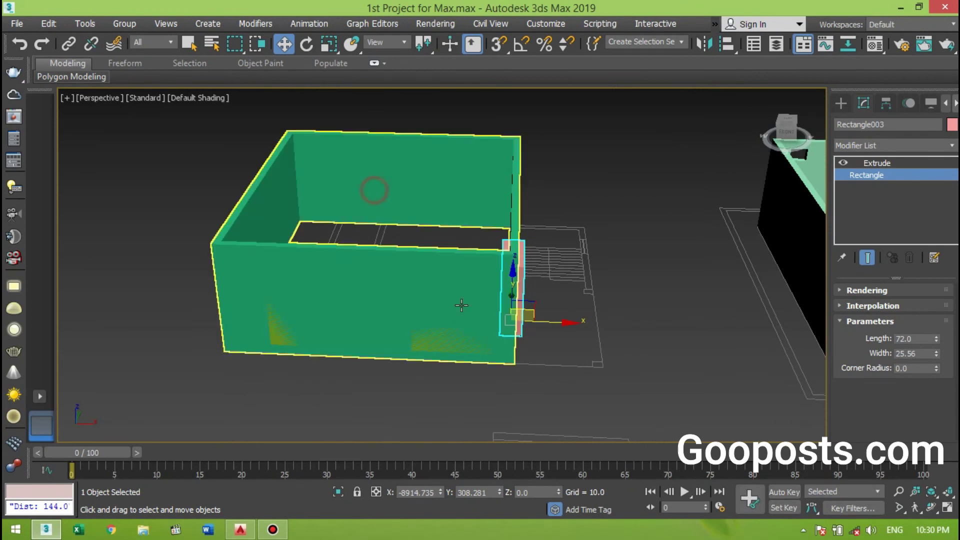
Inspect the finished floor's walls around the door and window openings for comparison with the new floor's door and window blocks
{"action": "middle_click_drag", "start_coordinate": [456, 305], "coordinate": [294, 328]}
{"action": "scroll", "coordinate": [294, 329], "scroll_direction": "down", "scroll_amount": 4}
{"action": "middle_click_drag", "start_coordinate": [456, 337], "coordinate": [382, 310], "text": "alt"}
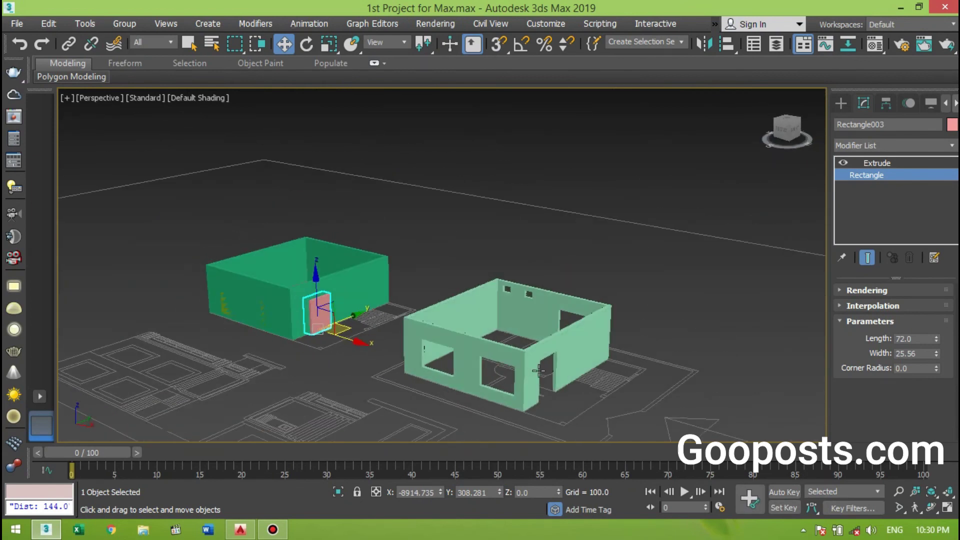
{"action": "scroll", "coordinate": [499, 306], "scroll_direction": "up", "scroll_amount": 3}
{"action": "scroll", "coordinate": [420, 250], "scroll_direction": "up", "scroll_amount": 5}
{"action": "left_click", "coordinate": [420, 249]}
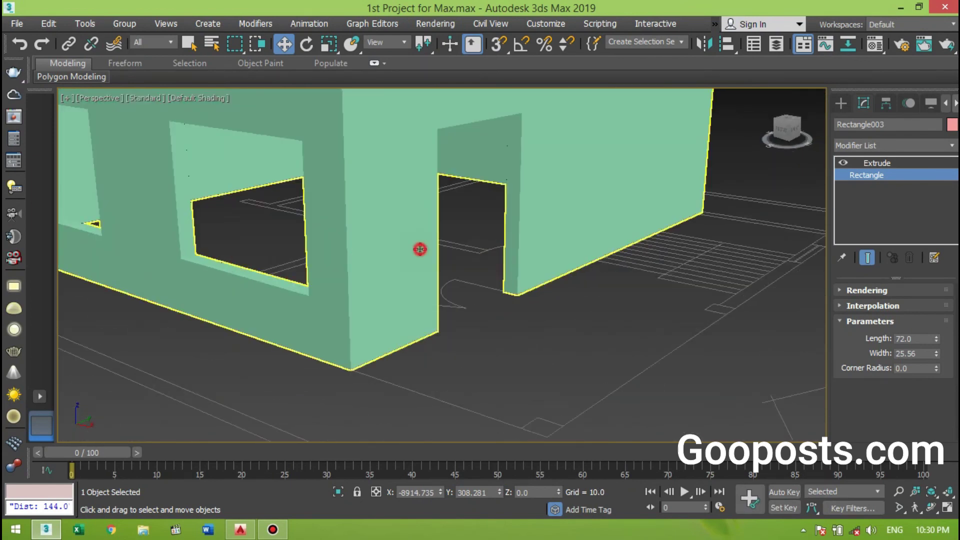
{"action": "left_click", "coordinate": [441, 286]}
{"action": "scroll", "coordinate": [477, 336], "scroll_direction": "down", "scroll_amount": 4}
{"action": "scroll", "coordinate": [472, 289], "scroll_direction": "up", "scroll_amount": 1}
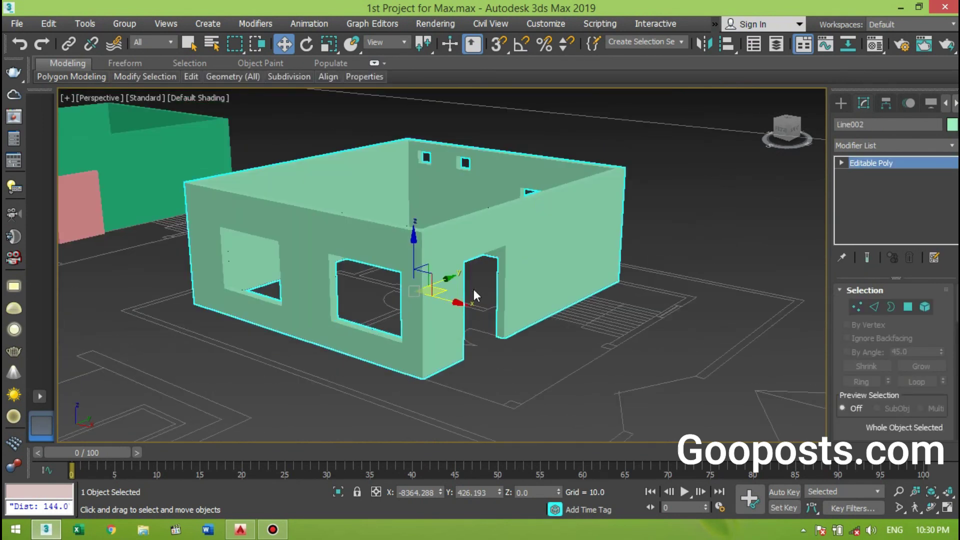
{"action": "left_click", "coordinate": [484, 342]}
{"action": "scroll", "coordinate": [293, 285], "scroll_direction": "up", "scroll_amount": 3}
{"action": "middle_click_drag", "start_coordinate": [293, 285], "coordinate": [605, 360]}
{"action": "scroll", "coordinate": [620, 361], "scroll_direction": "down", "scroll_amount": 6}
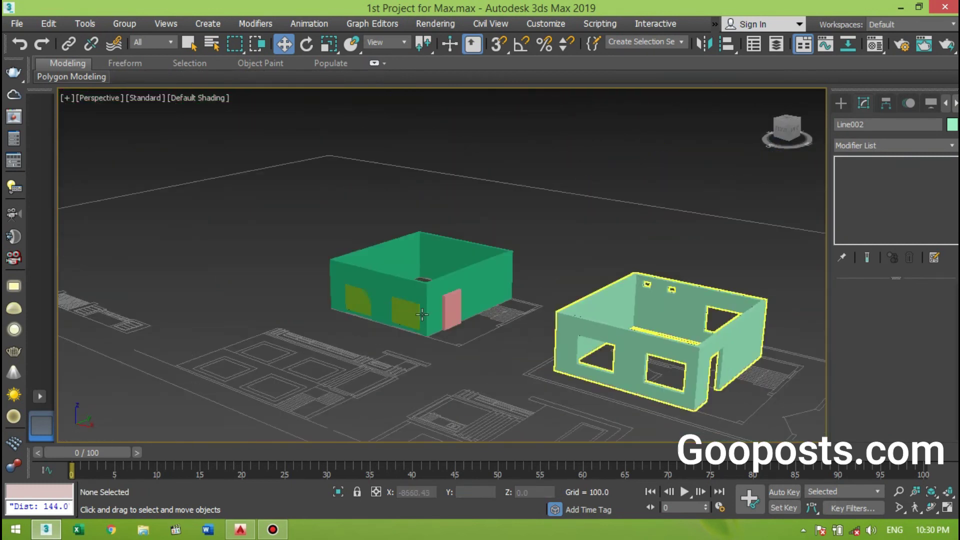
Subtract the window blocks from the new floor's outer walls with ProBoolean to cut the window openings
{"action": "scroll", "coordinate": [421, 316], "scroll_direction": "up", "scroll_amount": 5}
{"action": "middle_click_drag", "start_coordinate": [418, 328], "coordinate": [444, 335], "text": "alt"}
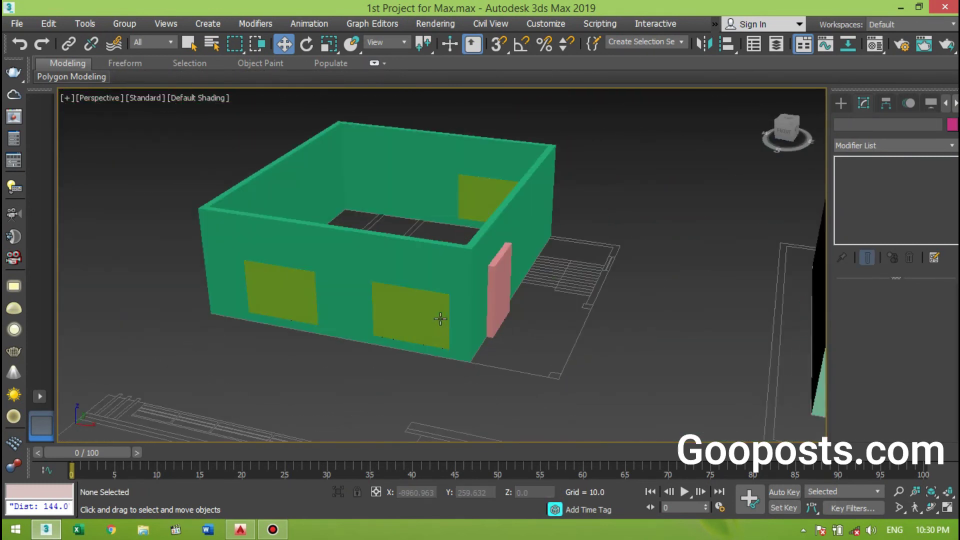
{"action": "left_click", "coordinate": [440, 318]}
{"action": "left_click", "coordinate": [842, 102]}
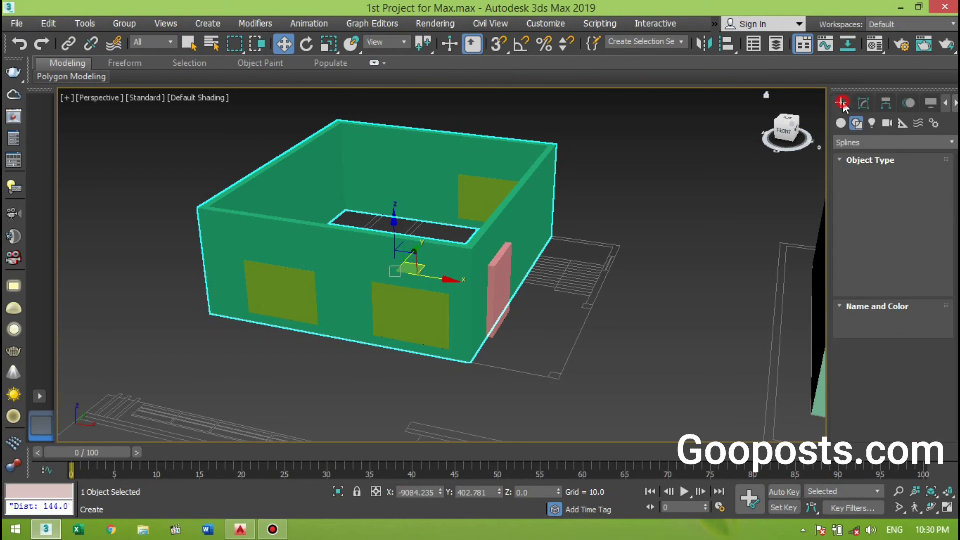
{"action": "left_click", "coordinate": [841, 123]}
{"action": "left_click", "coordinate": [876, 143]}
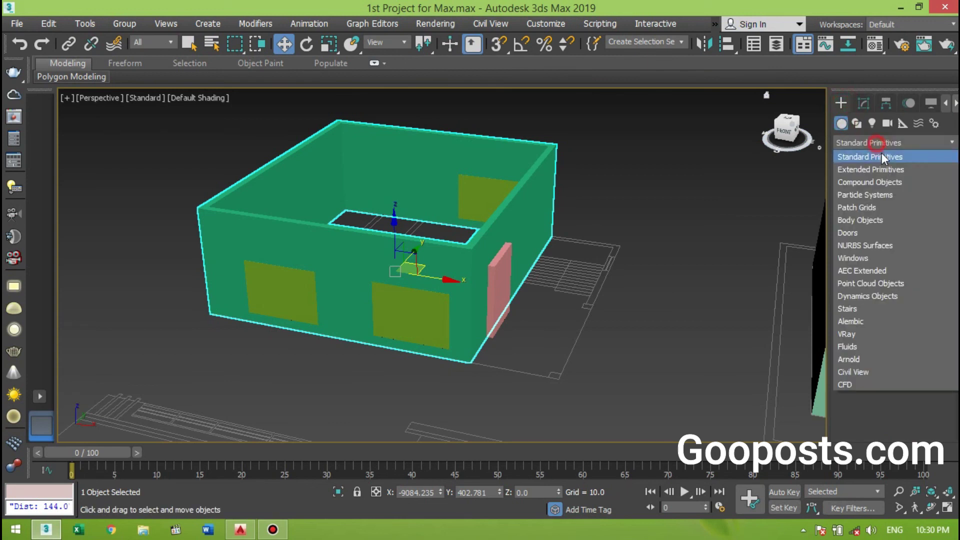
{"action": "left_click", "coordinate": [873, 182]}
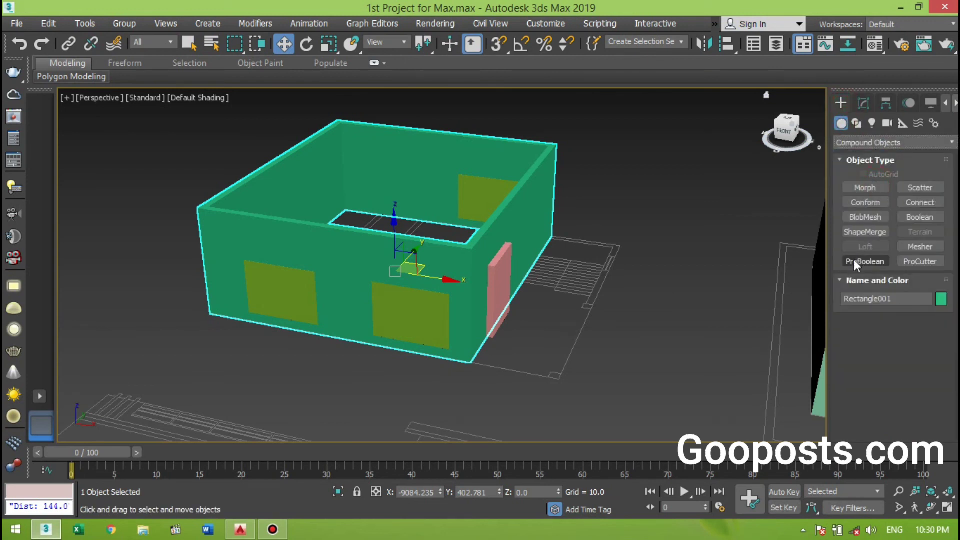
{"action": "left_click", "coordinate": [855, 261]}
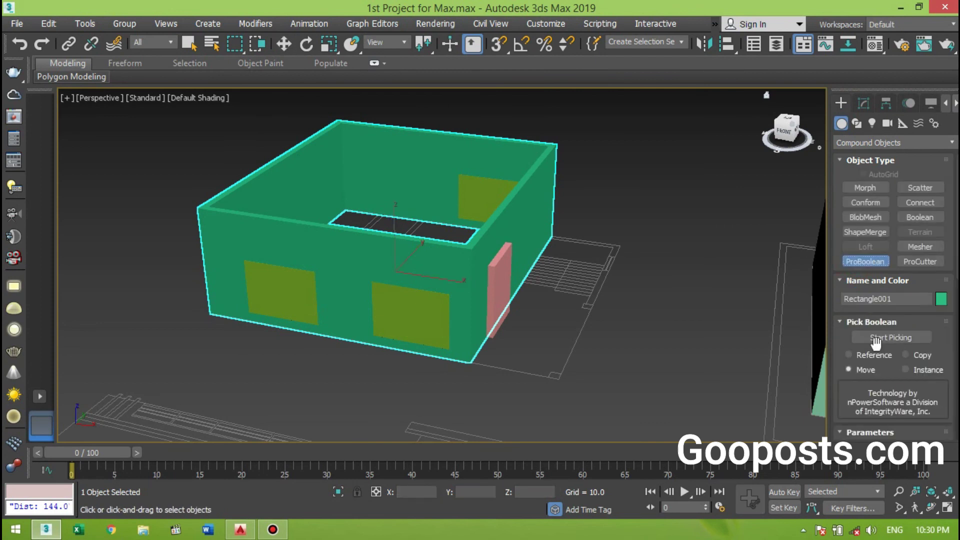
{"action": "left_click", "coordinate": [882, 336]}
{"action": "left_click", "coordinate": [406, 309]}
Subtract the door block from the same walls to cut the door opening, and end the ProBoolean picking
{"action": "middle_click_drag", "start_coordinate": [400, 326], "coordinate": [274, 322]}
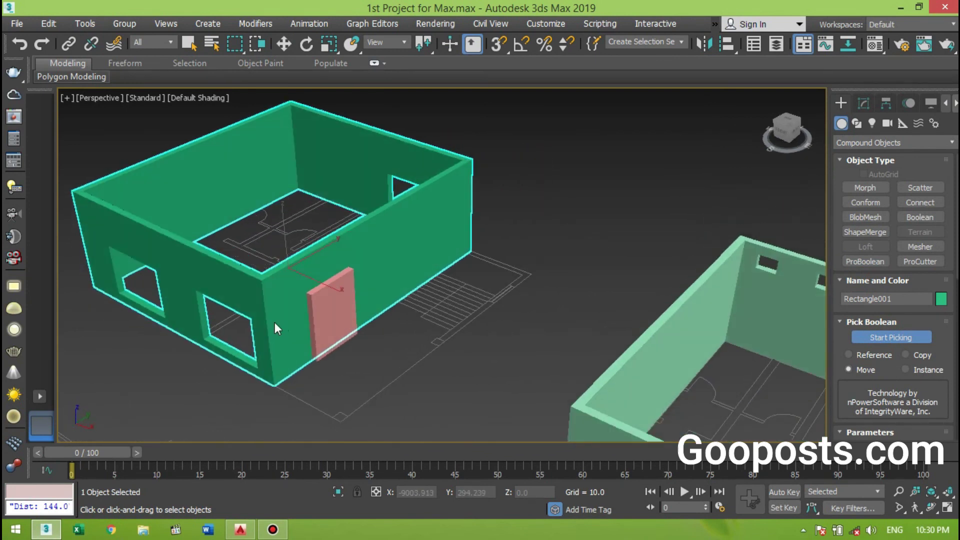
{"action": "left_click", "coordinate": [334, 306]}
{"action": "key", "text": "w"}
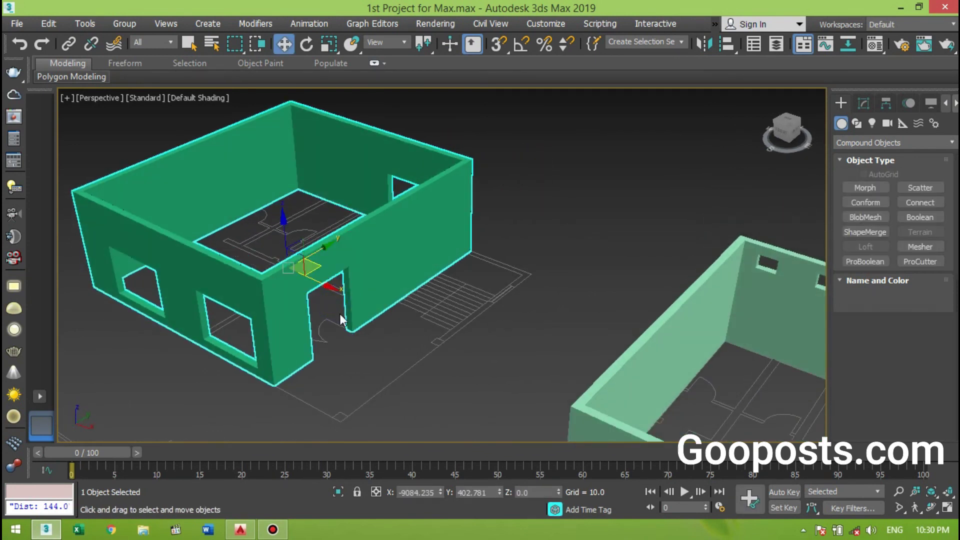
Inspect the cut door and window openings in the new floor's walls from several distances and angles
{"action": "scroll", "coordinate": [340, 313], "scroll_direction": "up", "scroll_amount": 10}
{"action": "scroll", "coordinate": [367, 288], "scroll_direction": "down", "scroll_amount": 4}
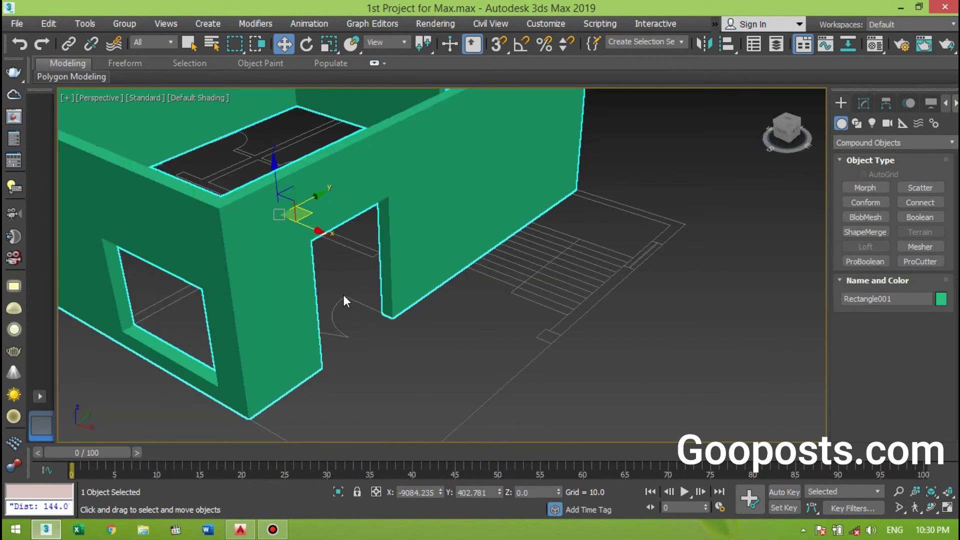
{"action": "middle_click_drag", "start_coordinate": [257, 270], "coordinate": [285, 229], "text": "alt"}
{"action": "scroll", "coordinate": [433, 233], "scroll_direction": "down", "scroll_amount": 3}
{"action": "scroll", "coordinate": [322, 322], "scroll_direction": "up", "scroll_amount": 3}
{"action": "scroll", "coordinate": [338, 326], "scroll_direction": "down", "scroll_amount": 5}
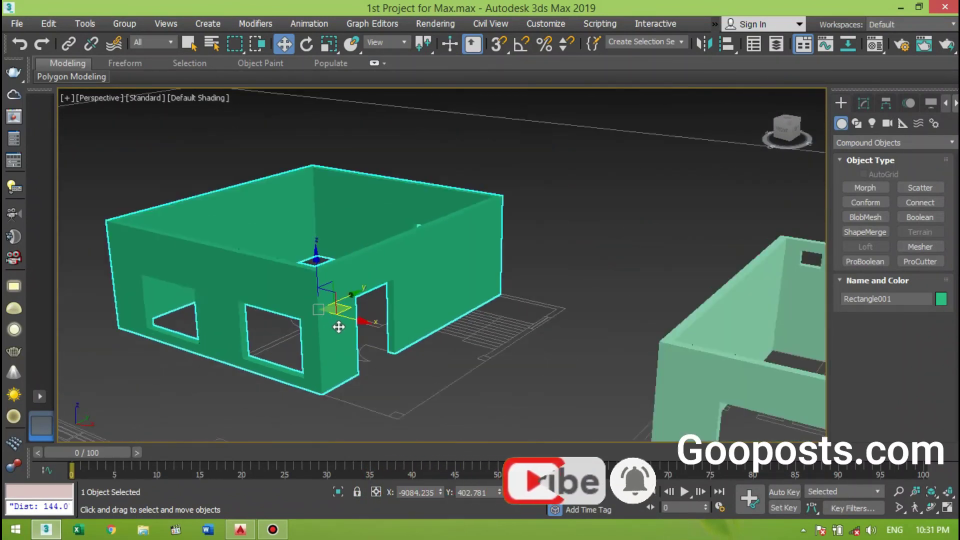
{"action": "middle_click_drag", "start_coordinate": [323, 335], "coordinate": [300, 315]}
{"action": "left_click", "coordinate": [323, 350]}
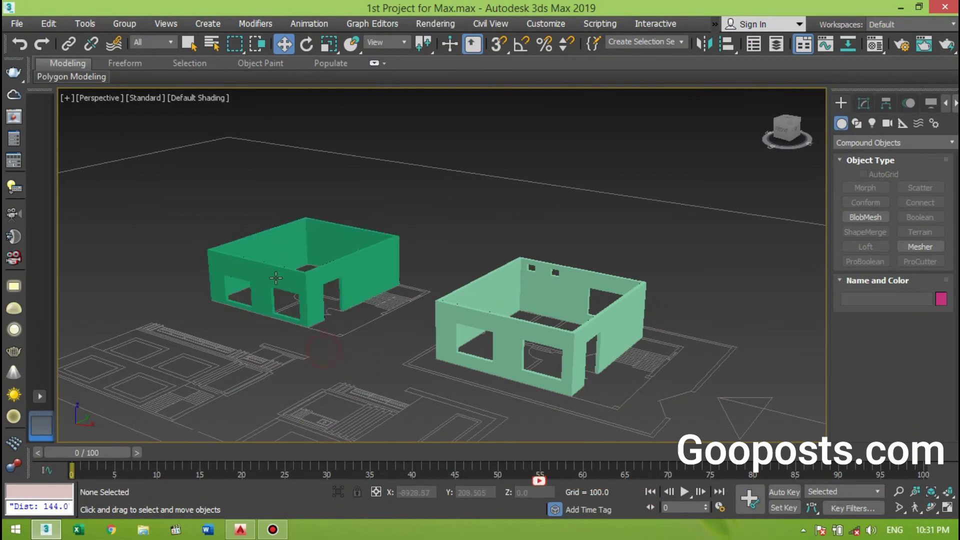
{"action": "scroll", "coordinate": [291, 293], "scroll_direction": "up", "scroll_amount": 3}
{"action": "left_click", "coordinate": [291, 293]}
{"action": "scroll", "coordinate": [297, 300], "scroll_direction": "down", "scroll_amount": 2}
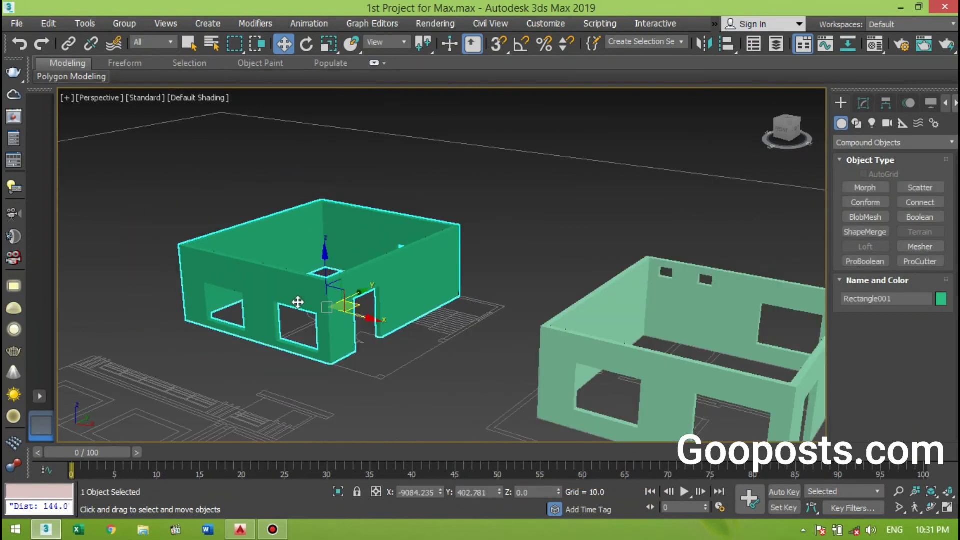
{"action": "left_click", "coordinate": [367, 382]}
{"action": "scroll", "coordinate": [299, 340], "scroll_direction": "up", "scroll_amount": 3}
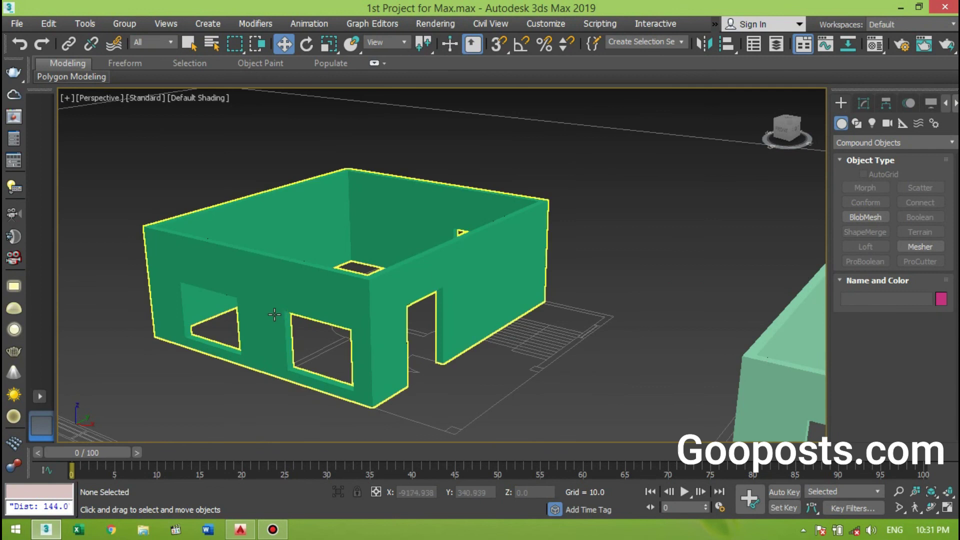
Show all four viewports and examine the building's elevation drawing in the Top view for its window layout
{"action": "mouse_move", "coordinate": [563, 6]}
{"action": "key", "text": "alt+w"}
{"action": "scroll", "coordinate": [295, 168], "scroll_direction": "down", "scroll_amount": 3}
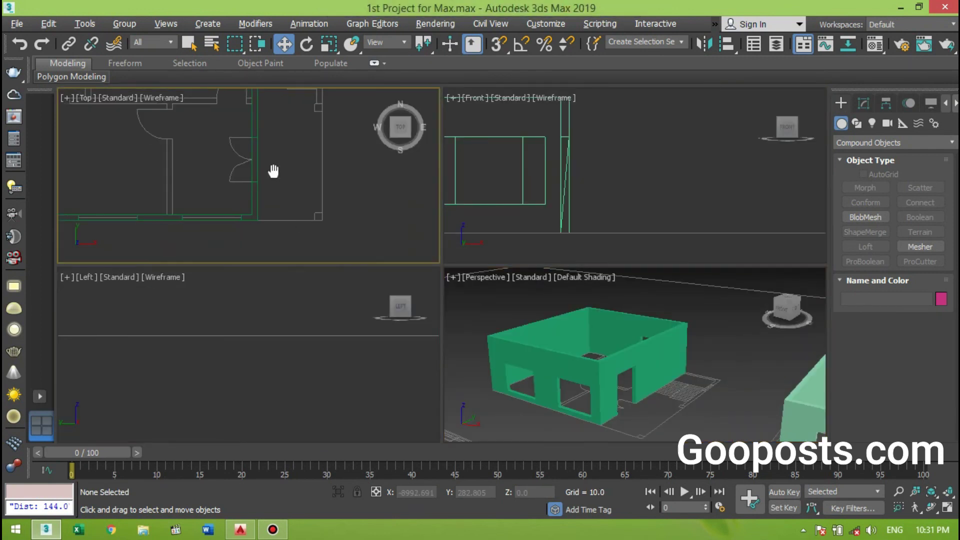
{"action": "scroll", "coordinate": [317, 166], "scroll_direction": "down", "scroll_amount": 3}
{"action": "middle_click_drag", "start_coordinate": [270, 162], "coordinate": [251, 146]}
{"action": "scroll", "coordinate": [289, 241], "scroll_direction": "up", "scroll_amount": 5}
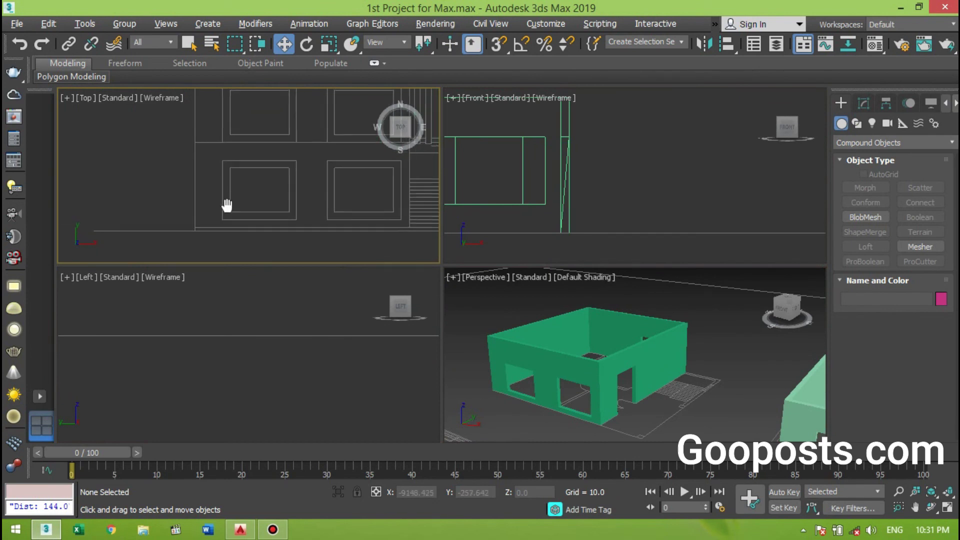
{"action": "middle_click_drag", "start_coordinate": [227, 206], "coordinate": [180, 220]}
{"action": "scroll", "coordinate": [210, 194], "scroll_direction": "down", "scroll_amount": 2}
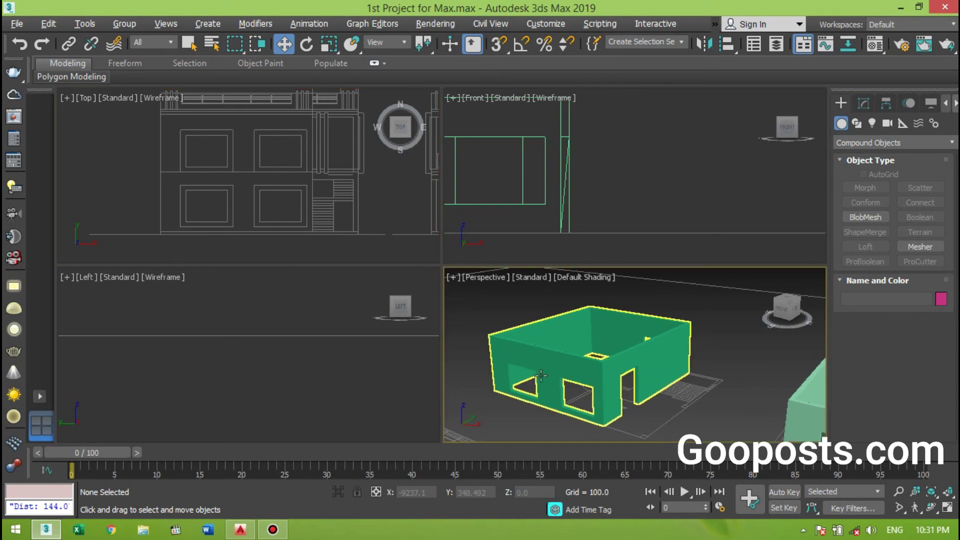
Maximize the Perspective view and compare the two floors' walls with their door and window openings side by side
{"action": "key", "text": "alt+w"}
{"action": "scroll", "coordinate": [488, 358], "scroll_direction": "down", "scroll_amount": 5}
{"action": "scroll", "coordinate": [399, 343], "scroll_direction": "up", "scroll_amount": 4}
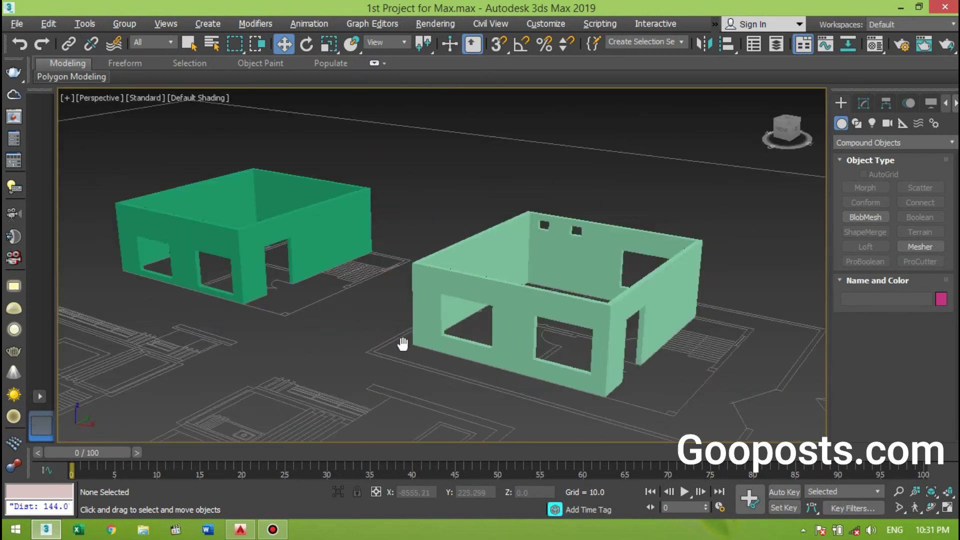
{"action": "left_click", "coordinate": [259, 290]}
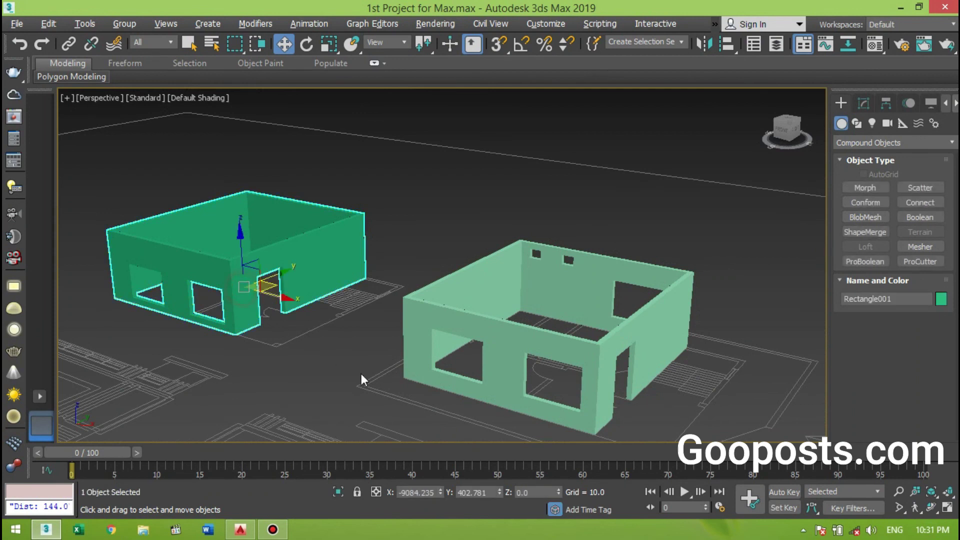
{"action": "left_click", "coordinate": [479, 396]}
{"action": "left_click", "coordinate": [314, 382]}
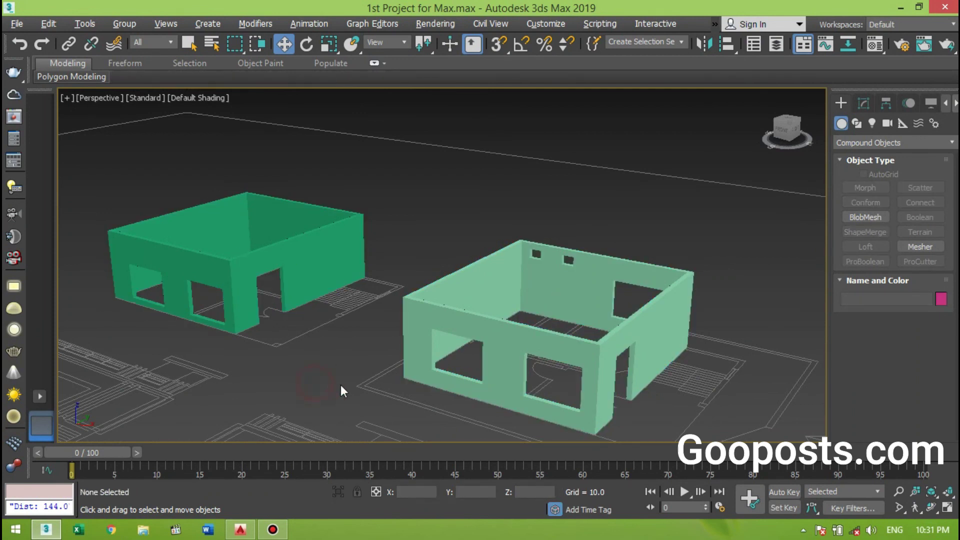
{"action": "left_click", "coordinate": [522, 381]}
{"action": "left_click", "coordinate": [361, 340]}
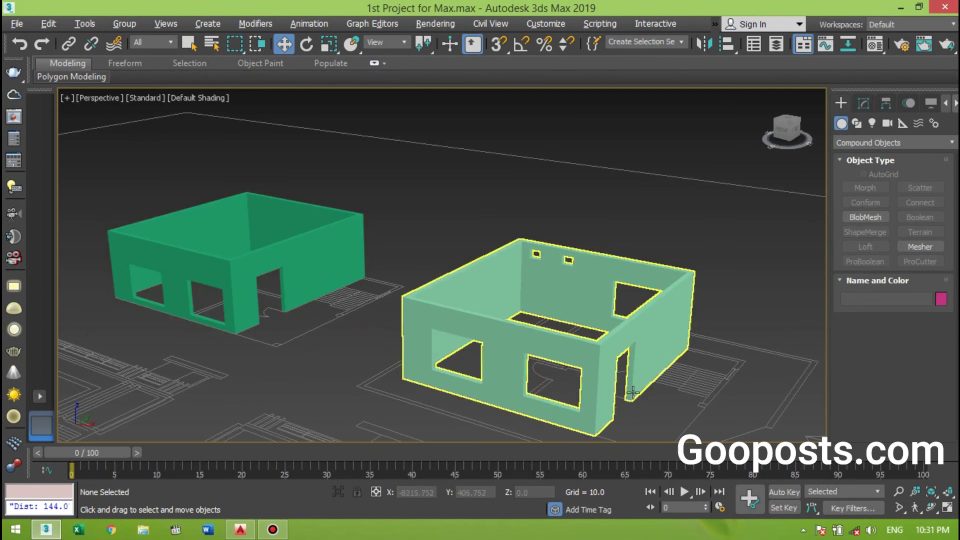
{"action": "left_click", "coordinate": [230, 314]}
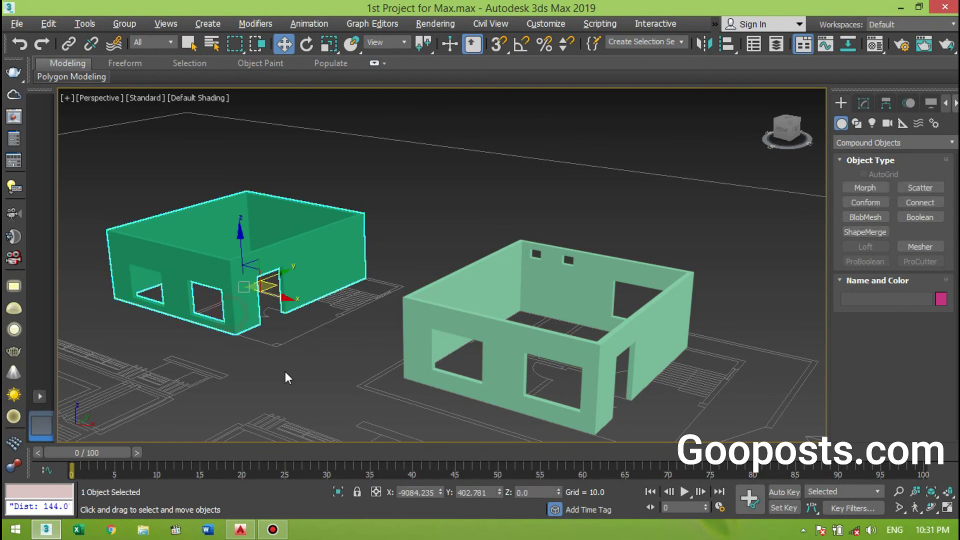
{"action": "left_click", "coordinate": [337, 342]}
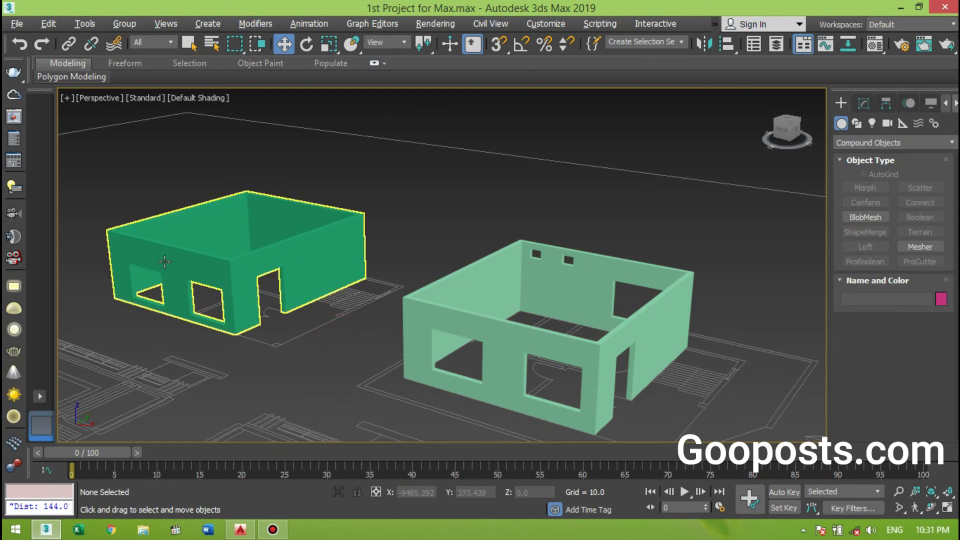
{"action": "left_click", "coordinate": [359, 389]}
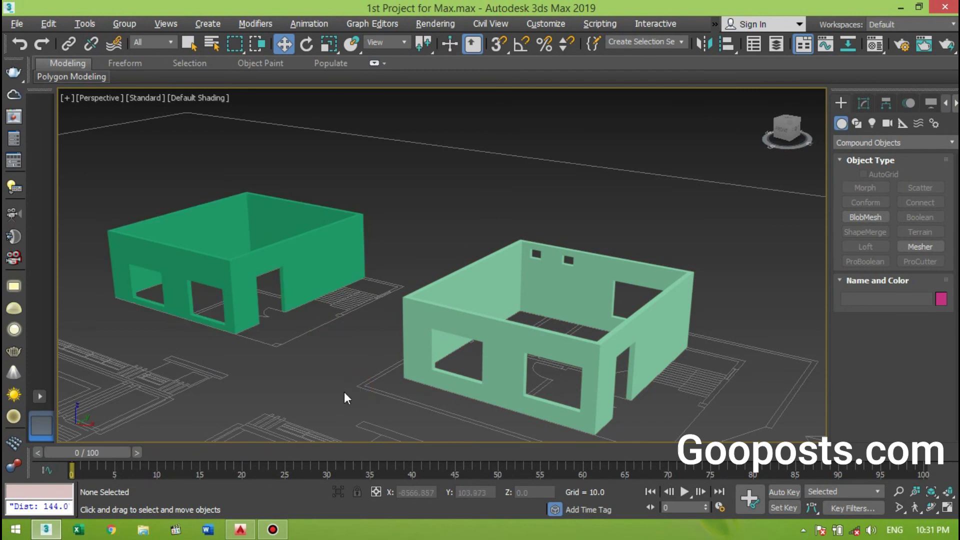